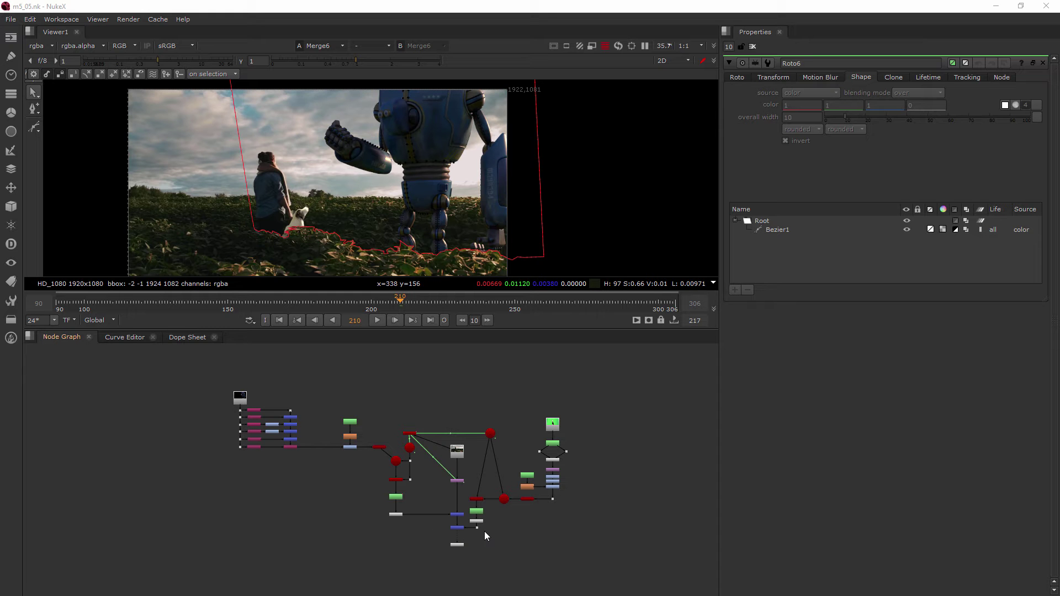
# Zoom and pan the Node Graph to bring the compositing nodes into view.
pyautogui.scroll(6, 409, 486)
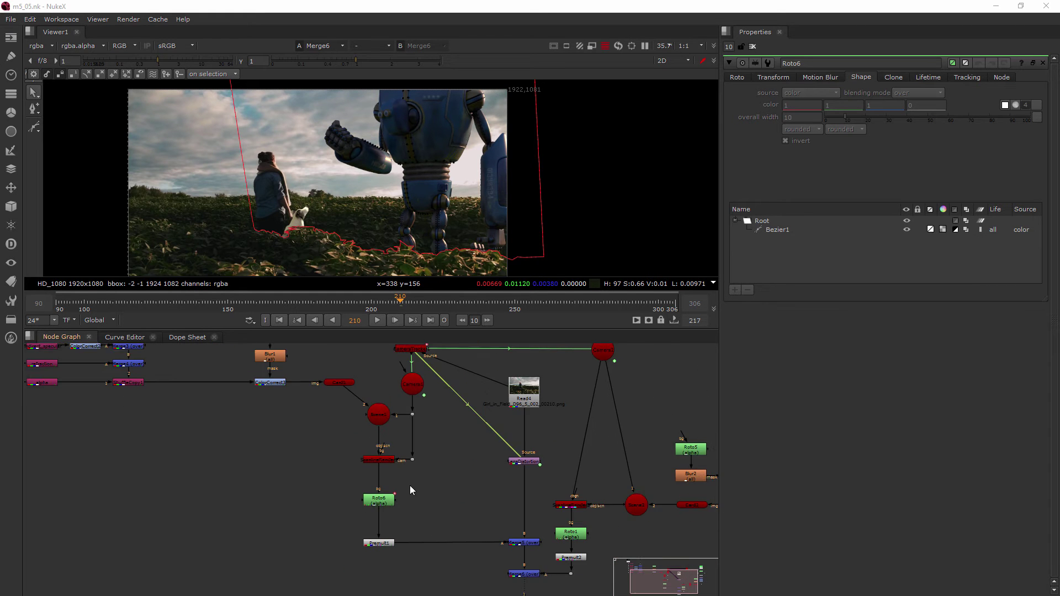
pyautogui.moveTo(409, 487); pyautogui.dragTo(434, 531, button='middle')
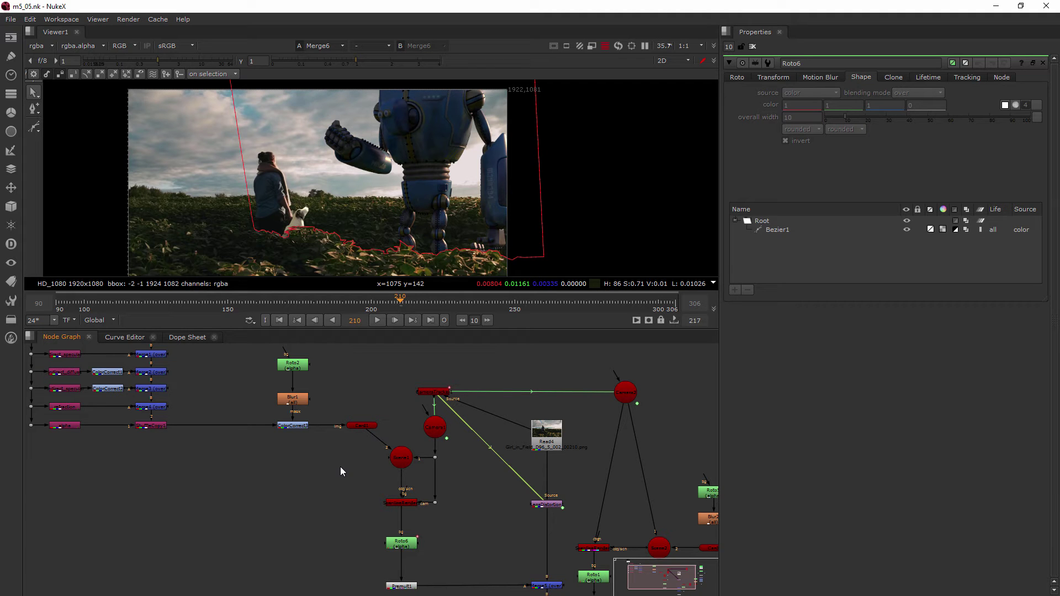
# Close the Roto6 settings and disable the Card1 robot plate.
pyautogui.click(753, 46)
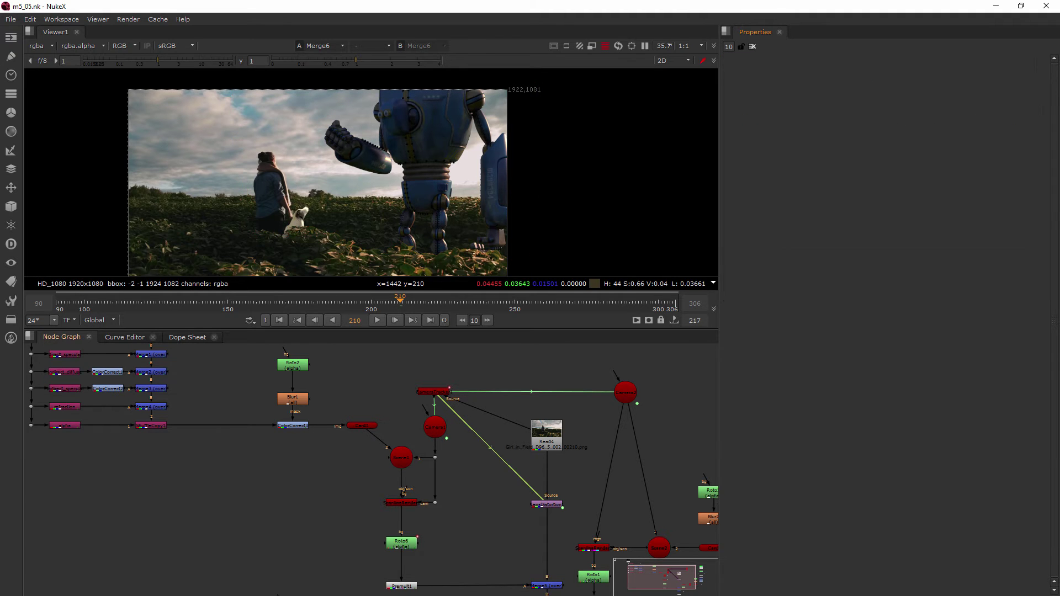
pyautogui.moveTo(343, 542); pyautogui.dragTo(350, 480, button='middle')
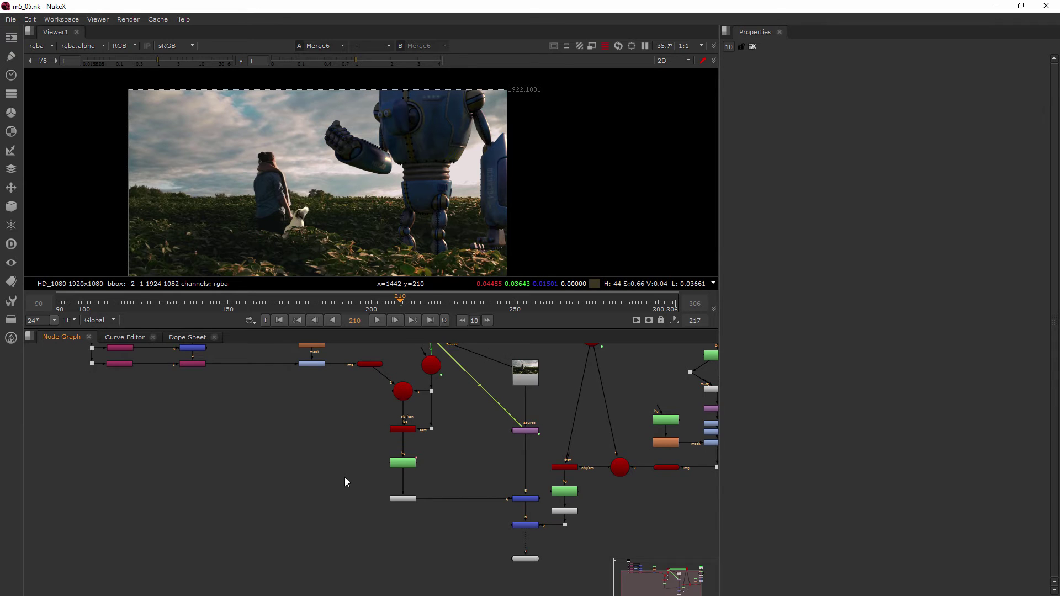
pyautogui.scroll(-1, 333, 472)
pyautogui.scroll(3, 325, 446)
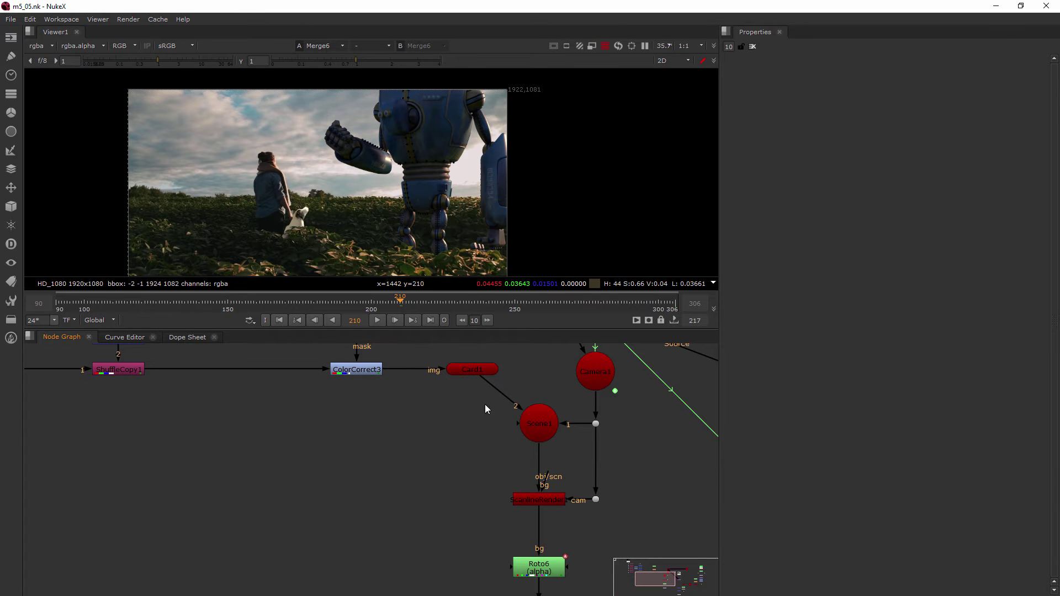
pyautogui.moveTo(472, 373); pyautogui.dragTo(451, 406, button='middle')
pyautogui.click(456, 402)
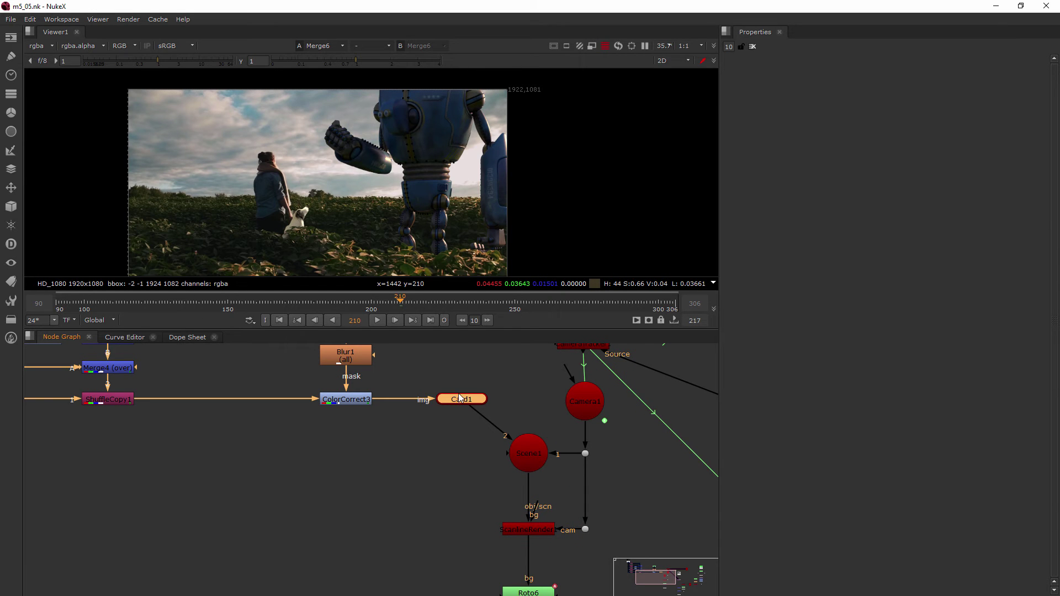
pyautogui.press('d')
pyautogui.click(351, 468)
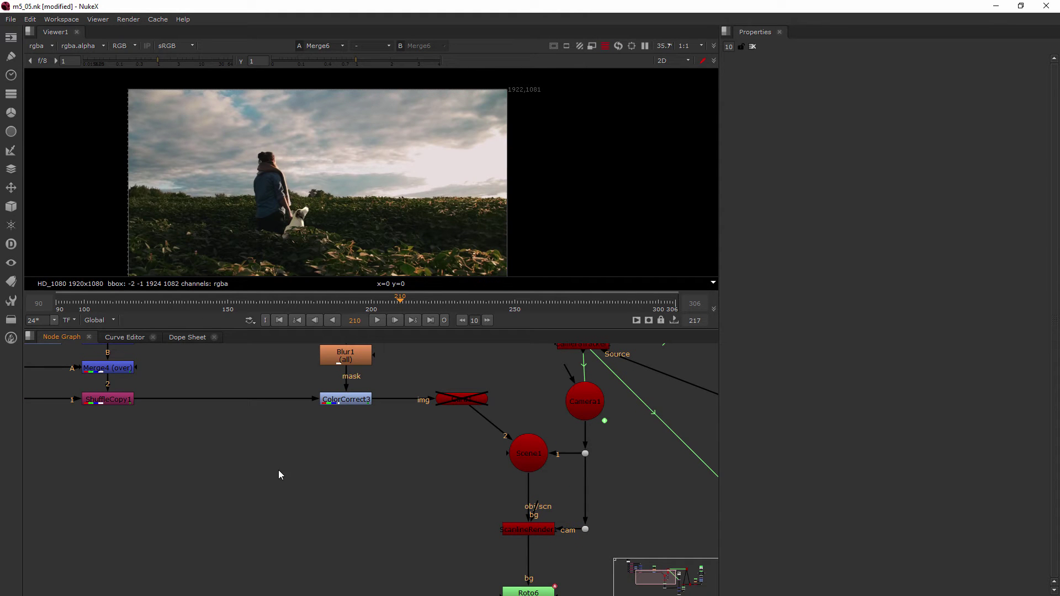
# Add a ReadGeo1 node and connect it into Scene1's third input.
pyautogui.press('Tab')
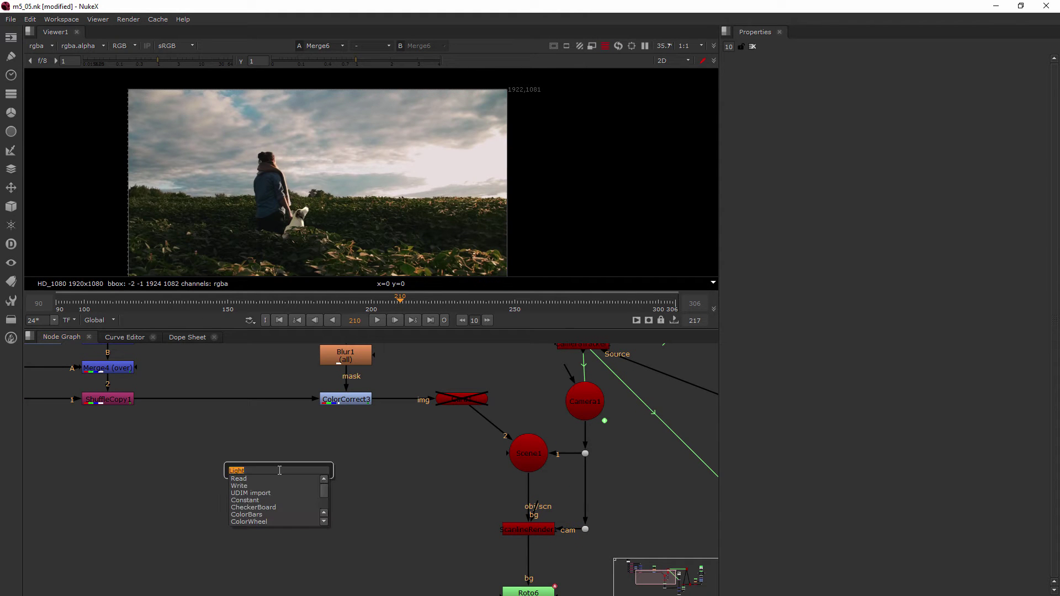
pyautogui.write('read')
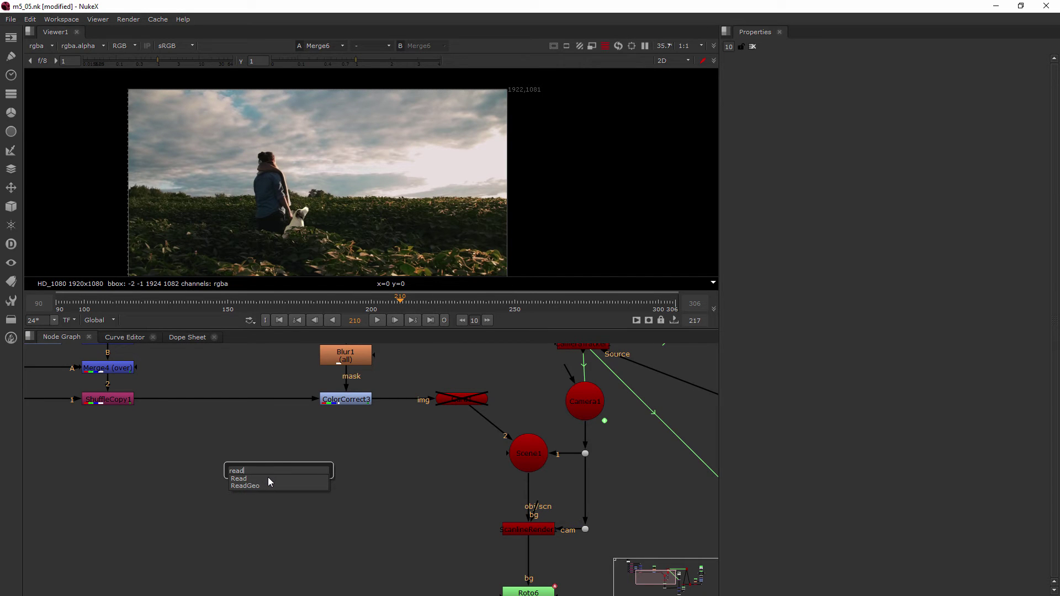
pyautogui.click(254, 488)
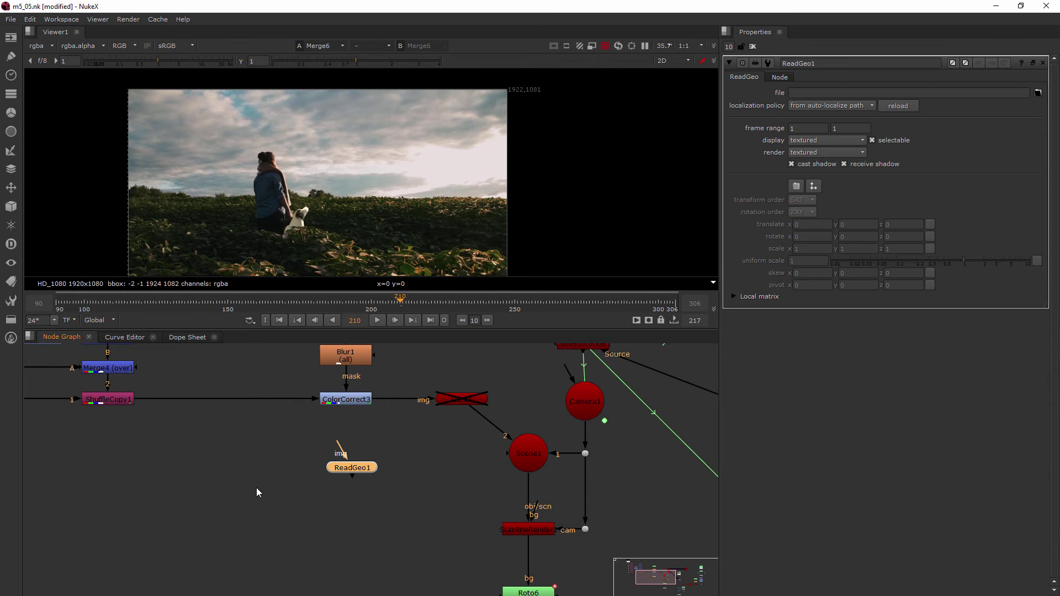
pyautogui.moveTo(352, 476); pyautogui.dragTo(518, 454)
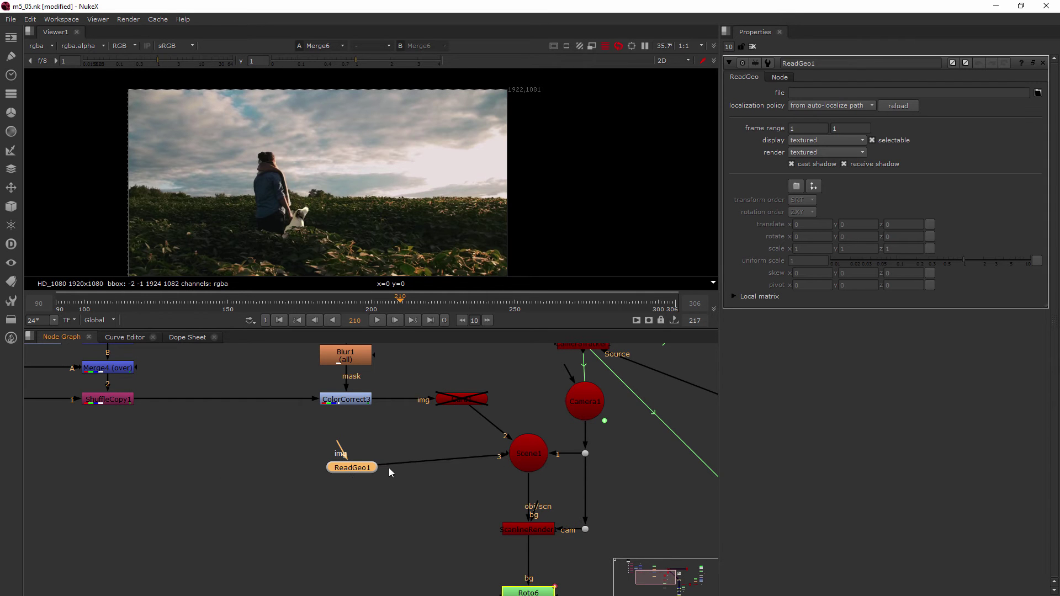
pyautogui.moveTo(362, 468); pyautogui.dragTo(353, 452)
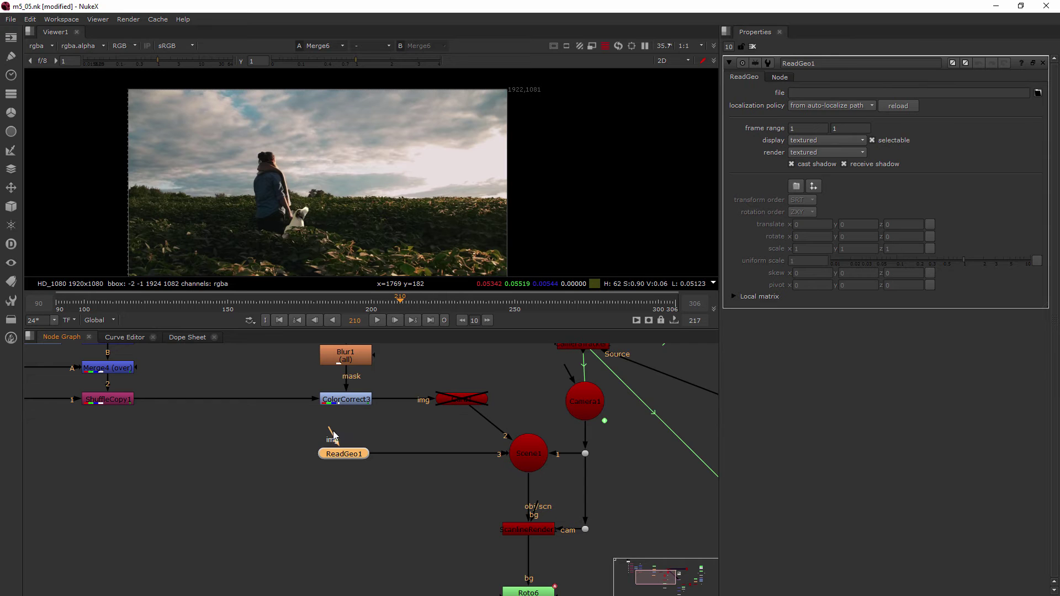
pyautogui.moveTo(333, 436); pyautogui.dragTo(301, 432)
# Load Robot_3D.obj from the Reference Files folder into ReadGeo1.
pyautogui.click(1038, 94)
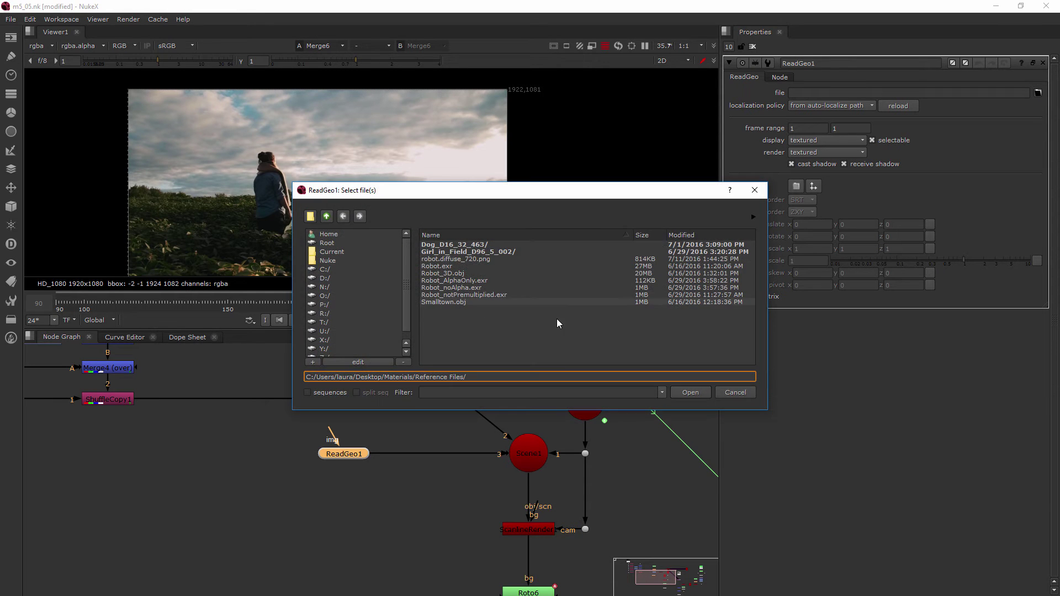
pyautogui.click(475, 272)
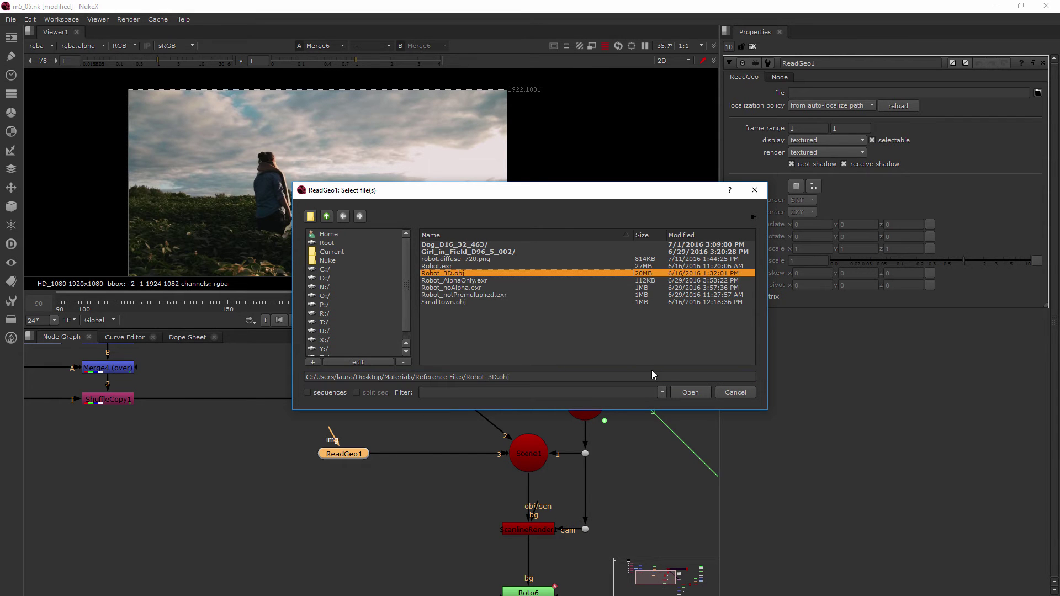
pyautogui.click(689, 392)
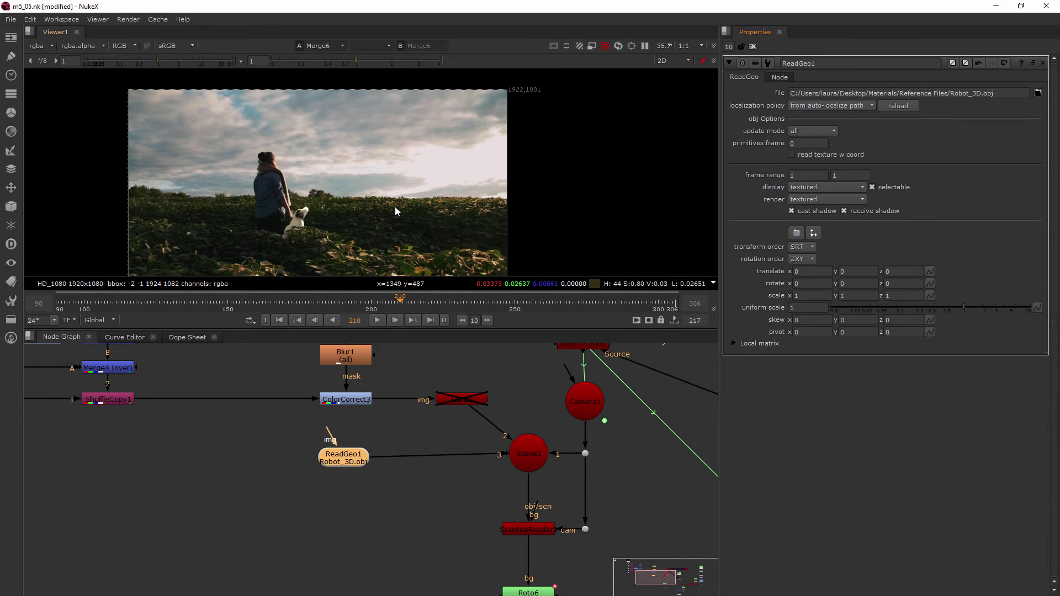
pyautogui.moveTo(342, 455); pyautogui.dragTo(344, 451)
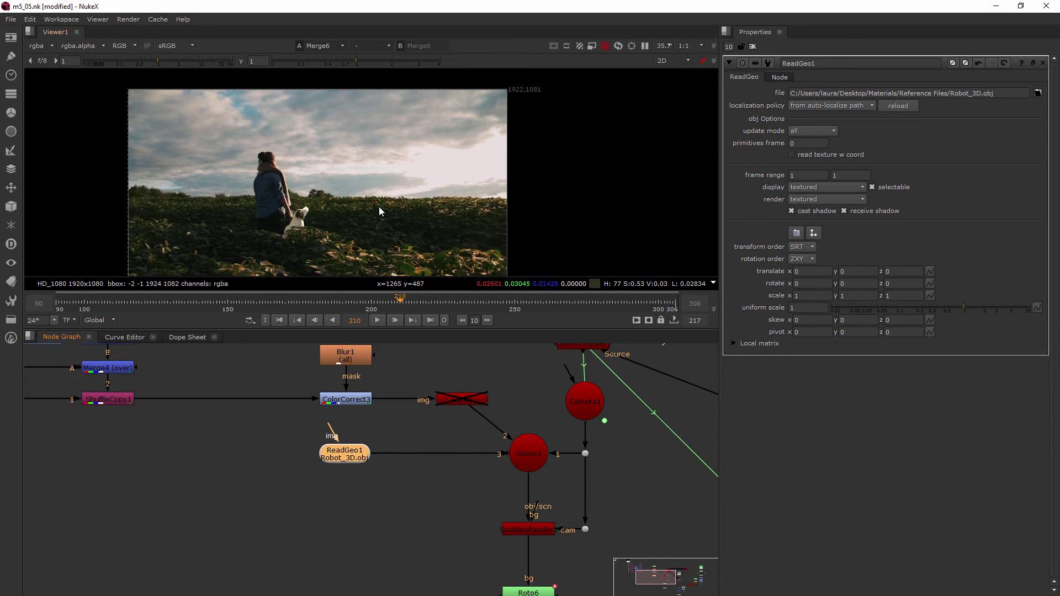
# View the robot in the 3D viewer and shrink its uniform scale to 0.01.
pyautogui.press('Tab')
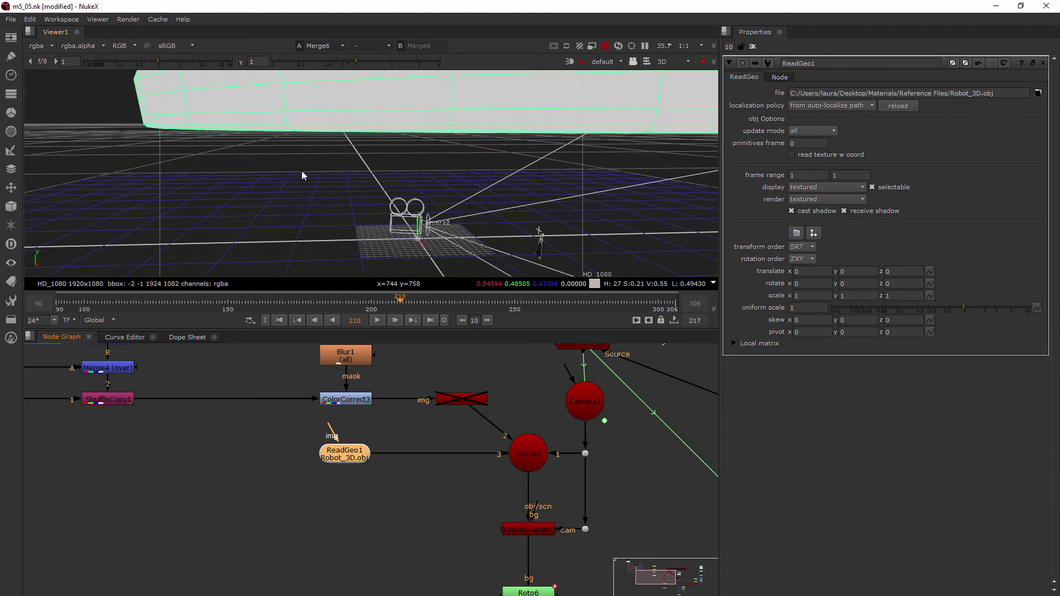
pyautogui.press('f')
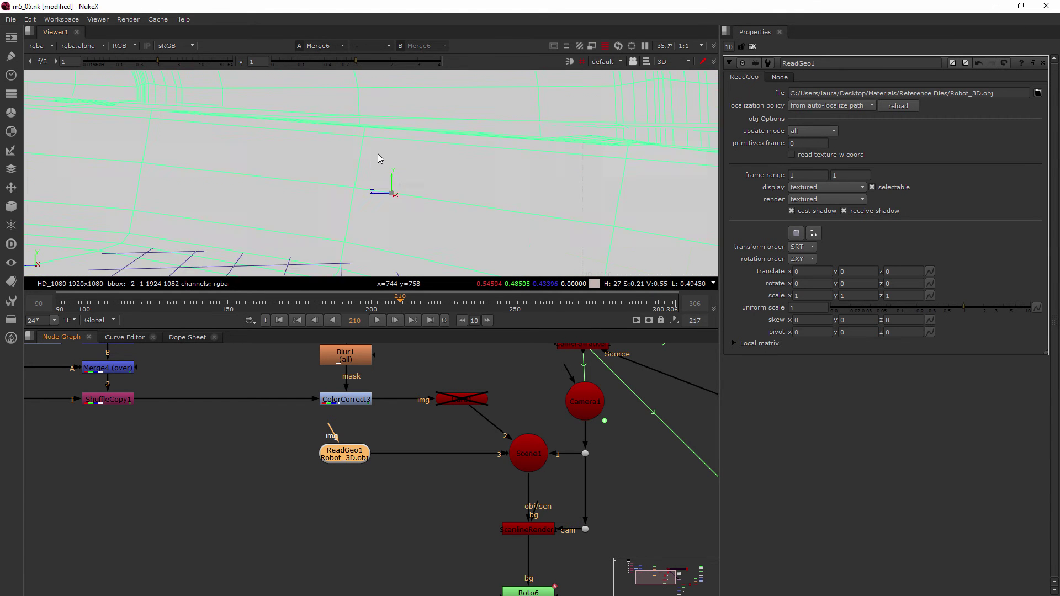
pyautogui.scroll(-10, 378, 155)
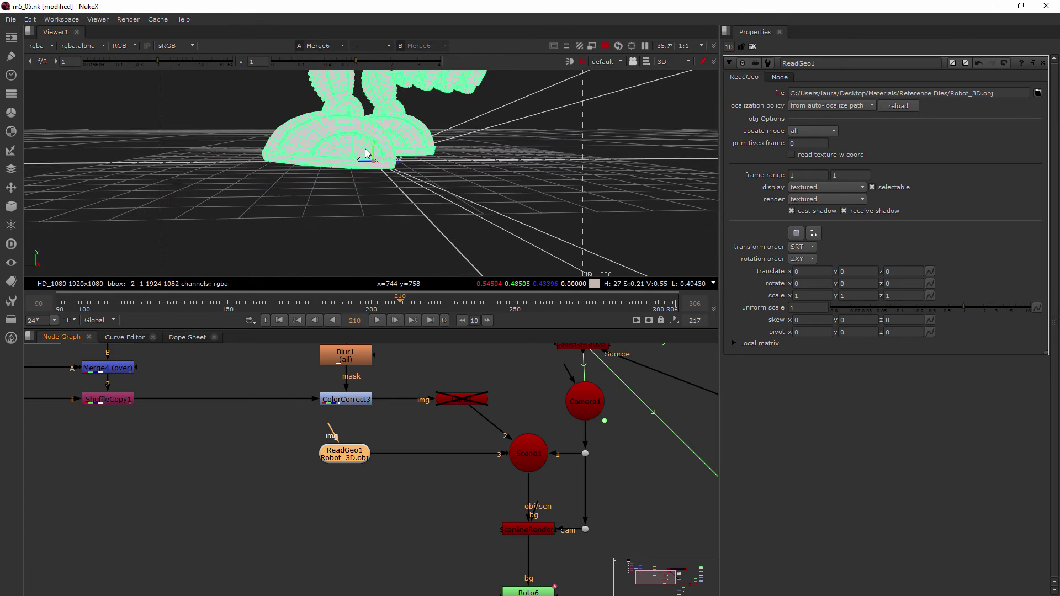
pyautogui.scroll(-8, 365, 153)
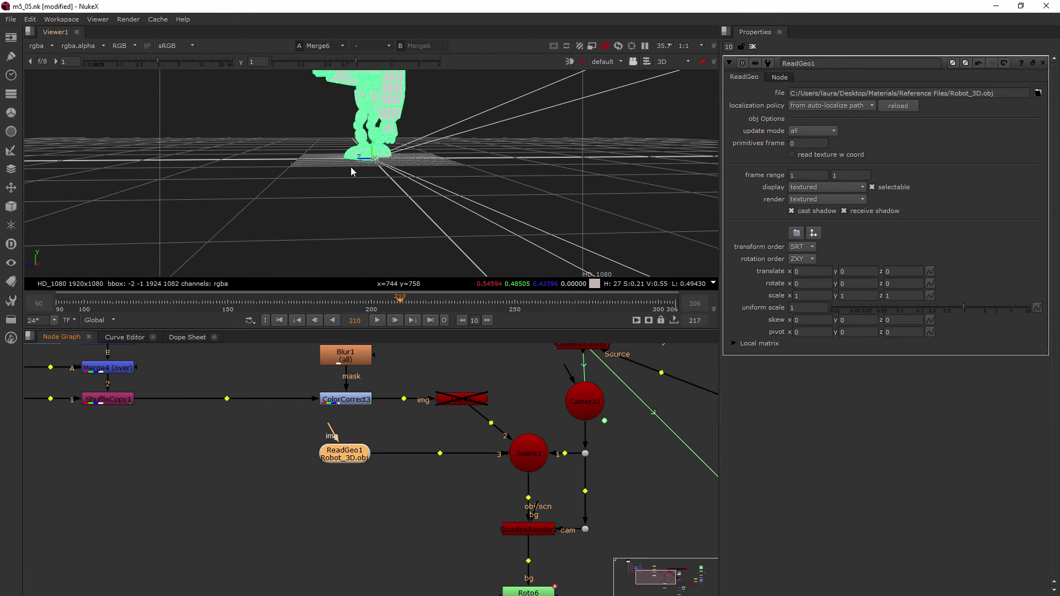
pyautogui.moveTo(351, 169)
pyautogui.keyDown('ctrl'); pyautogui.mouseDown()
pyautogui.moveTo(357, 182)
pyautogui.moveTo(344, 177)
pyautogui.mouseUp(); pyautogui.keyUp('ctrl')
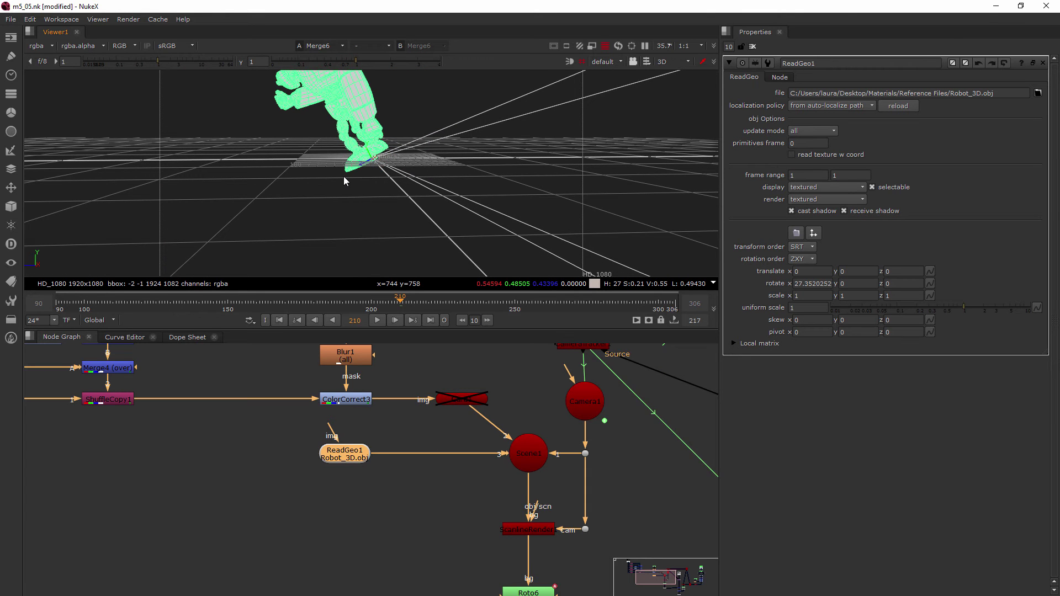
pyautogui.hotkey('ctrl', 'z')
pyautogui.moveTo(342, 177); pyautogui.dragTo(333, 209, button='middle')
pyautogui.keyDown('ctrl'); pyautogui.moveTo(333, 210); pyautogui.dragTo(661, 240); pyautogui.keyUp('ctrl')
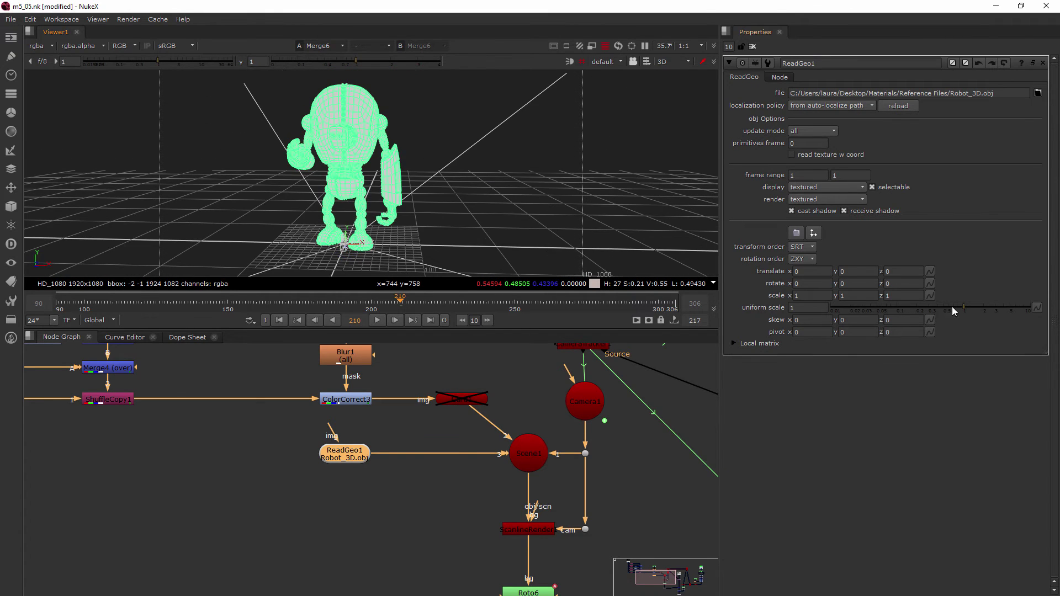
pyautogui.moveTo(960, 308); pyautogui.dragTo(826, 313)
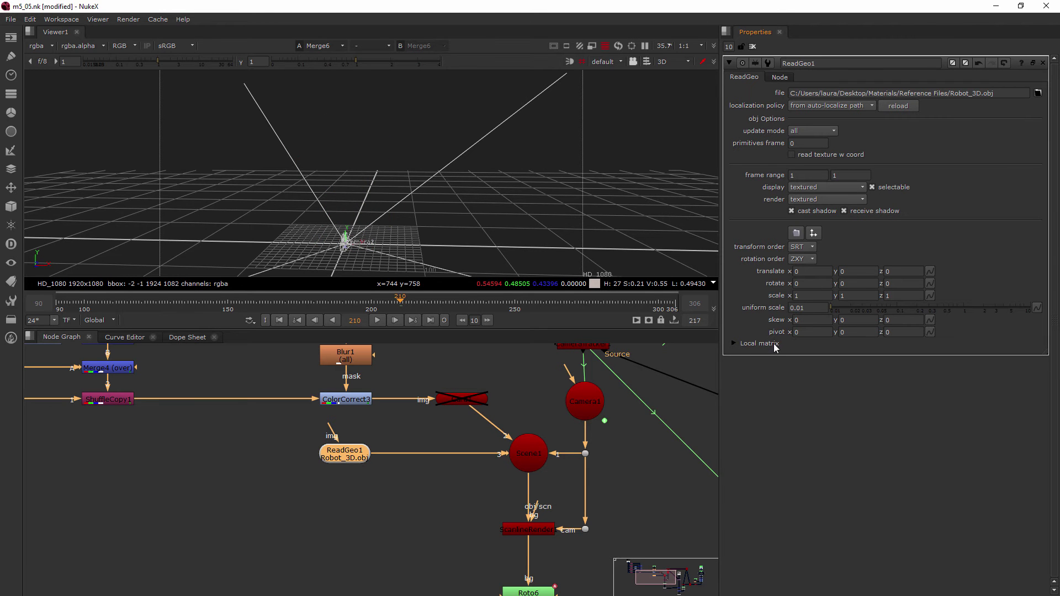
pyautogui.keyDown('ctrl'); pyautogui.moveTo(364, 254); pyautogui.dragTo(229, 223); pyautogui.keyUp('ctrl')
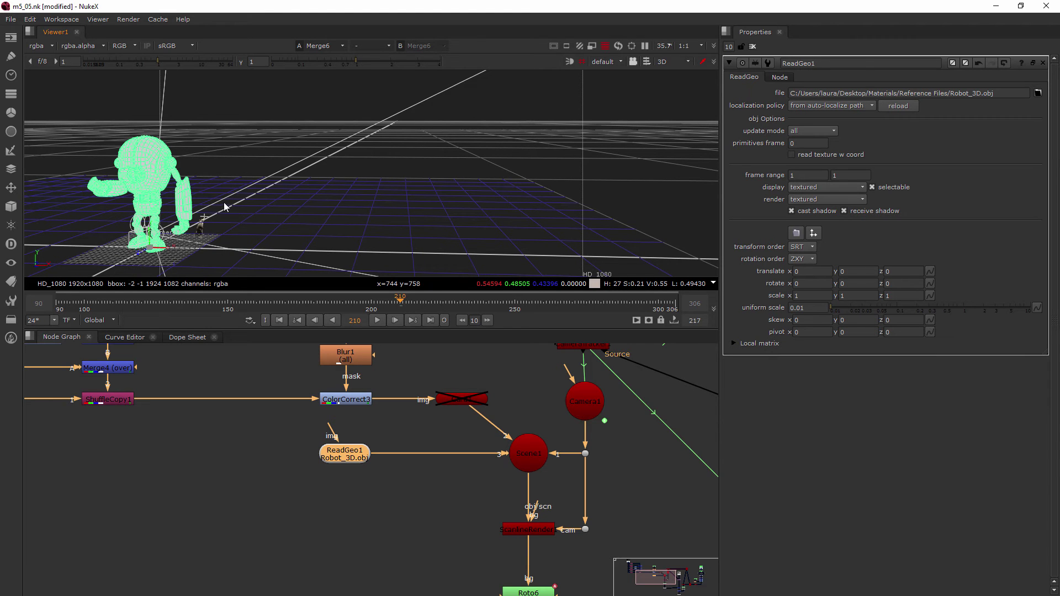
# Set the robot's x, y and z scale to 0.25.
pyautogui.click(806, 296)
pyautogui.doubleClick(810, 296)
pyautogui.write('0.25')
pyautogui.press('Tab')
pyautogui.write('.25')
pyautogui.press('Tab')
pyautogui.write('.25')
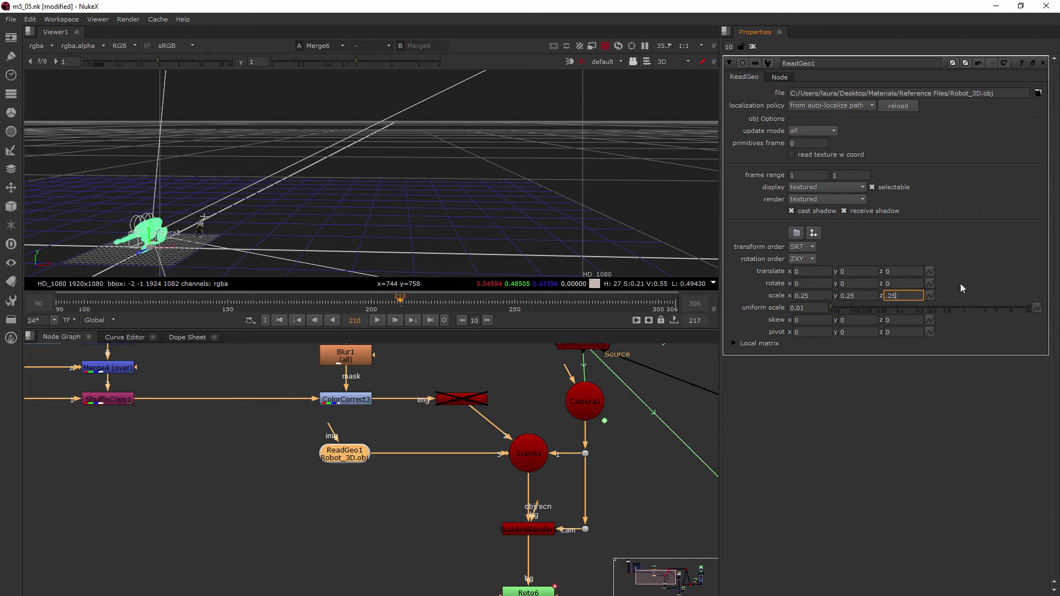
pyautogui.press('Return')
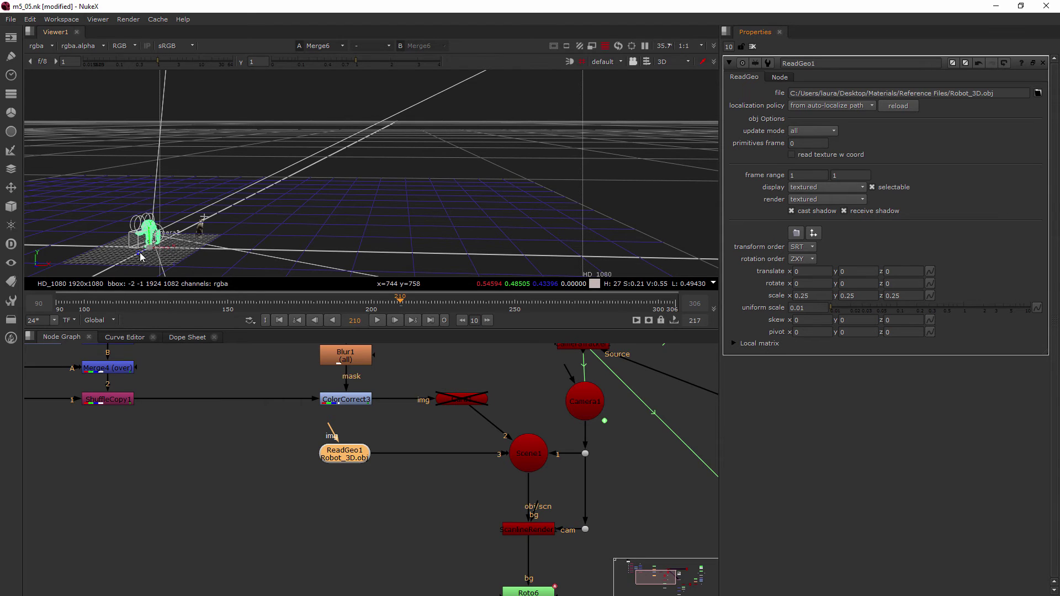
# Move the robot back and sideways, set uniform scale 0.031, and lower it to the ground.
pyautogui.moveTo(141, 256); pyautogui.dragTo(354, 153)
pyautogui.moveTo(195, 239); pyautogui.dragTo(217, 194)
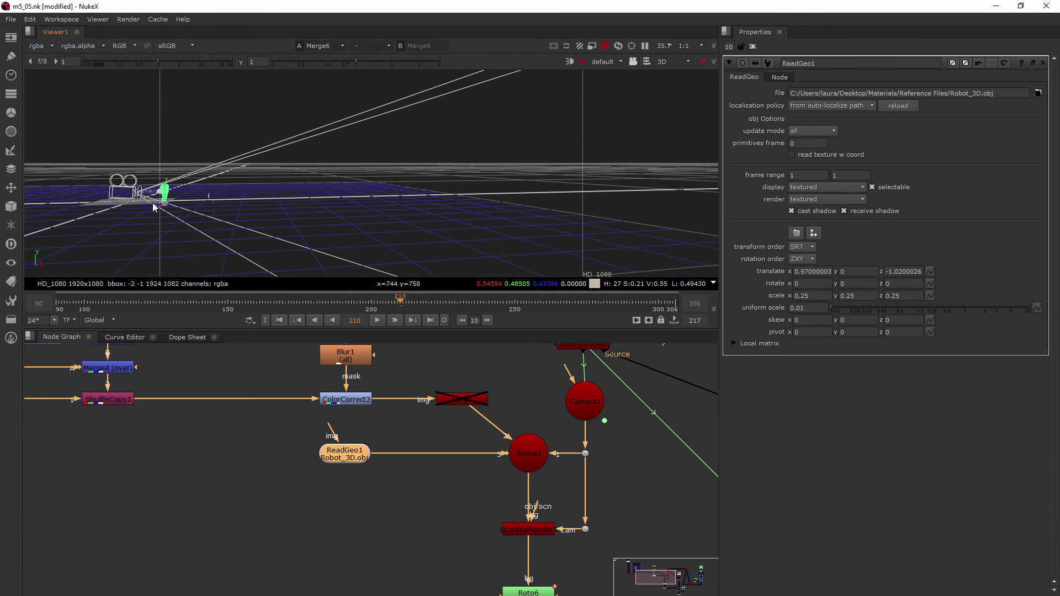
pyautogui.moveTo(153, 205)
pyautogui.mouseDown()
pyautogui.moveTo(224, 213)
pyautogui.moveTo(202, 229)
pyautogui.moveTo(152, 234)
pyautogui.moveTo(221, 174)
pyautogui.moveTo(180, 230)
pyautogui.moveTo(243, 194)
pyautogui.moveTo(343, 229)
pyautogui.moveTo(173, 198)
pyautogui.moveTo(145, 207)
pyautogui.mouseUp()
pyautogui.press('Right')
pyautogui.moveTo(849, 306); pyautogui.dragTo(863, 308)
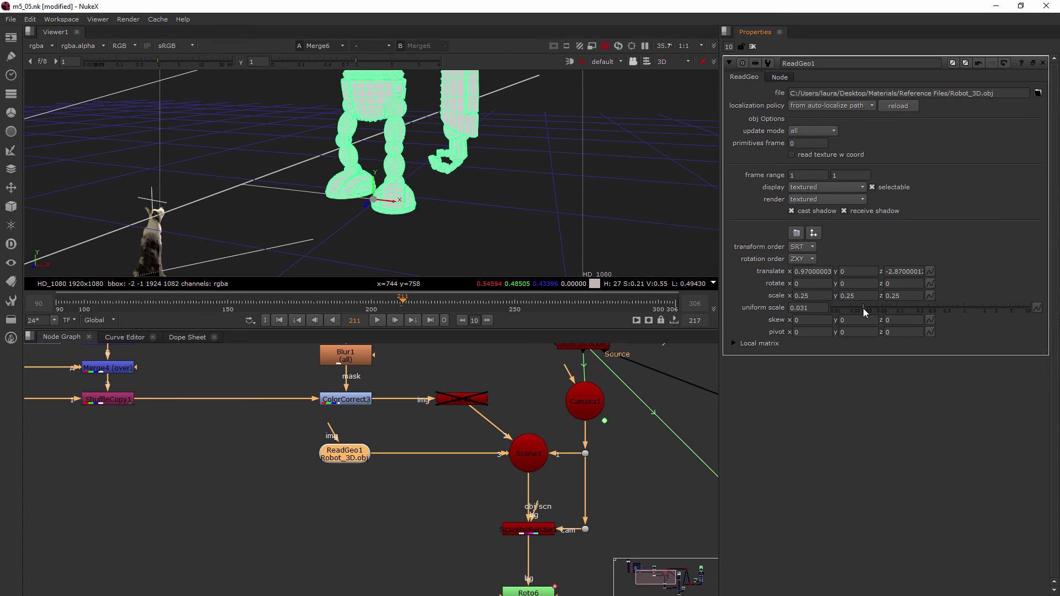
pyautogui.moveTo(379, 185); pyautogui.dragTo(522, 234)
# Enlarge the robot's uniform scale to 0.034.
pyautogui.click(472, 229)
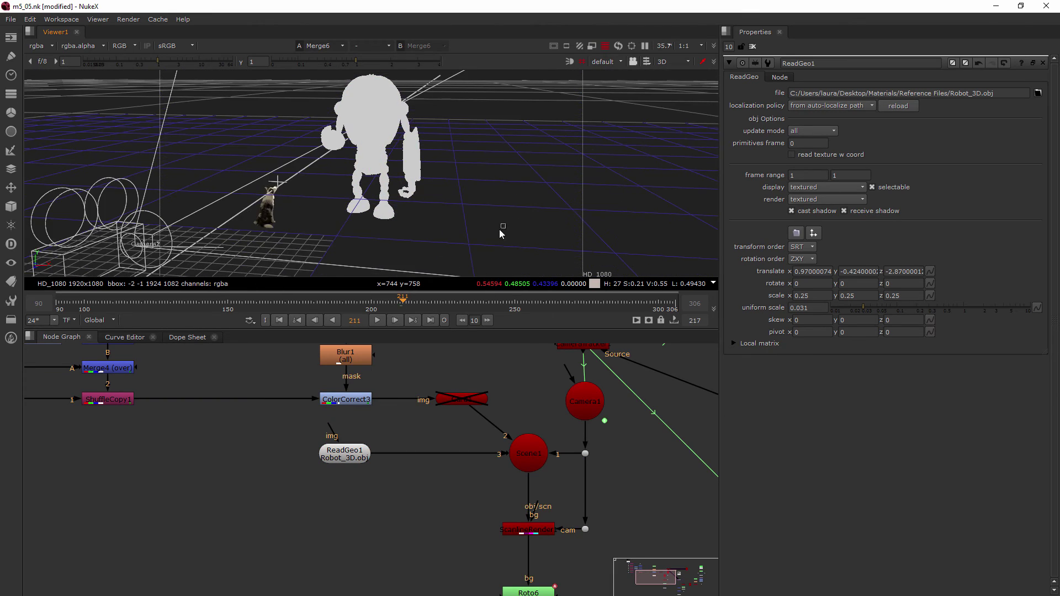
pyautogui.keyDown('ctrl'); pyautogui.moveTo(456, 210); pyautogui.dragTo(379, 220); pyautogui.keyUp('ctrl')
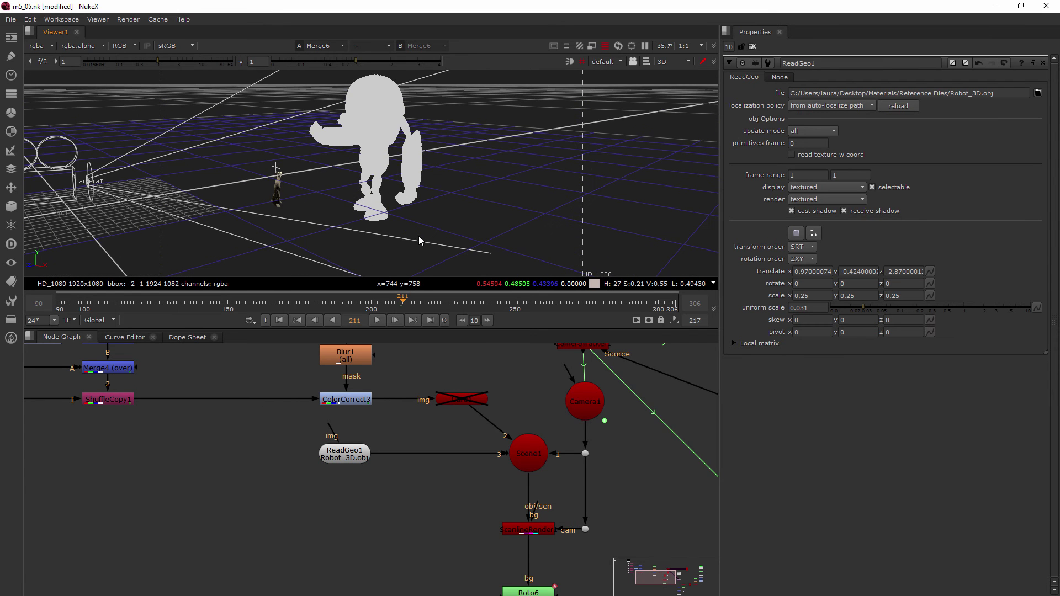
pyautogui.press('Tab')
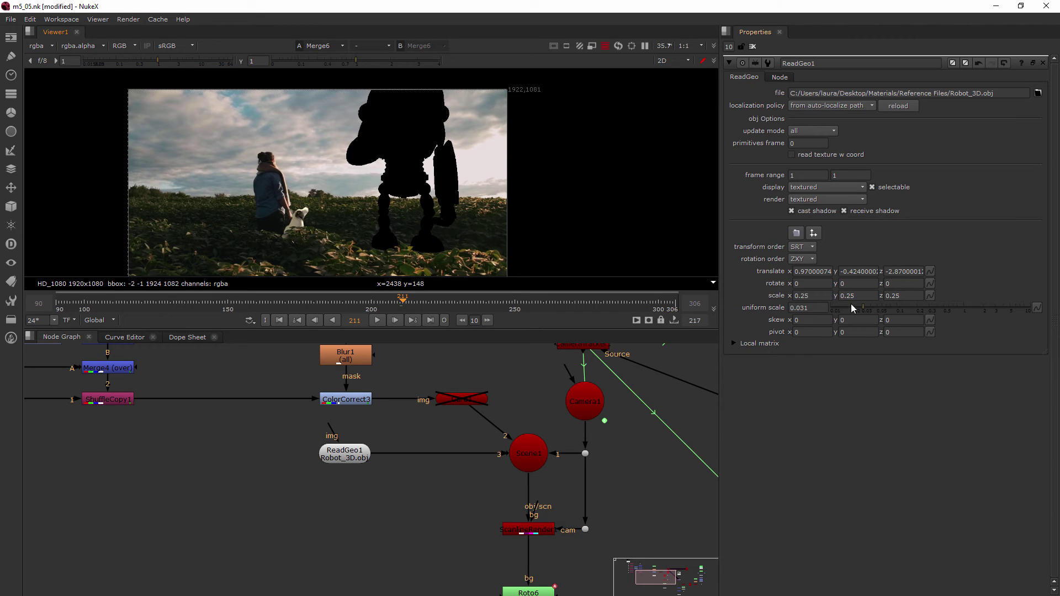
pyautogui.moveTo(862, 307); pyautogui.dragTo(865, 307)
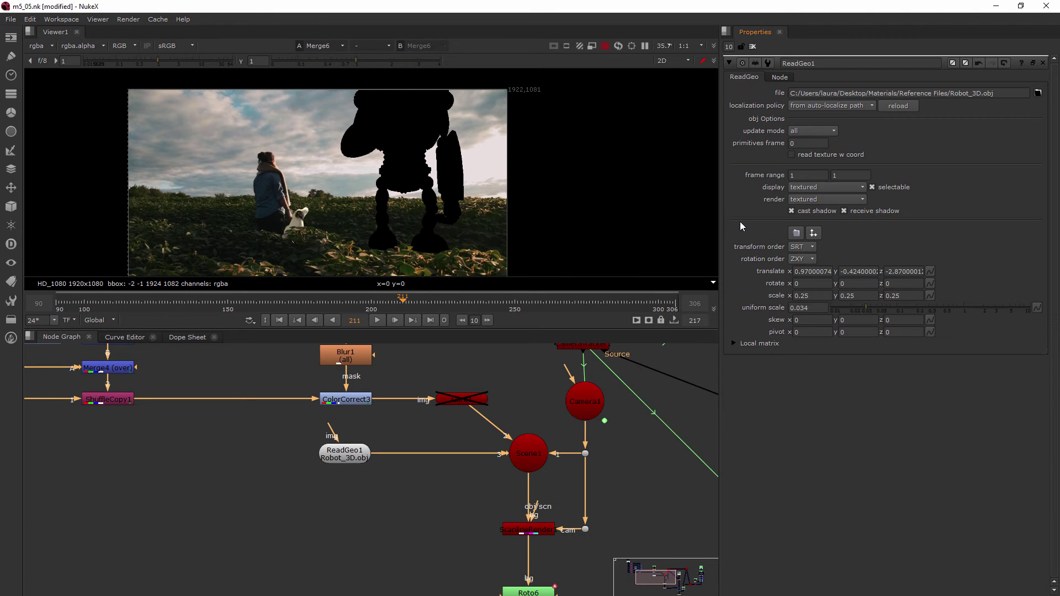
# Lower the robot to translate y -0.67 so it stands in the field, checking in 2D.
pyautogui.press('Tab')
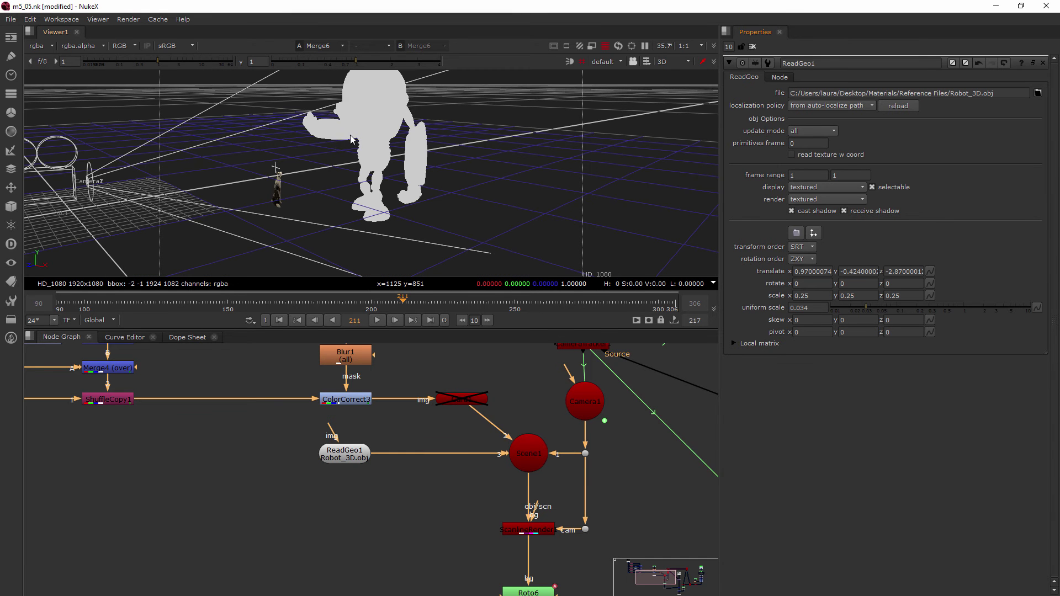
pyautogui.click(350, 141)
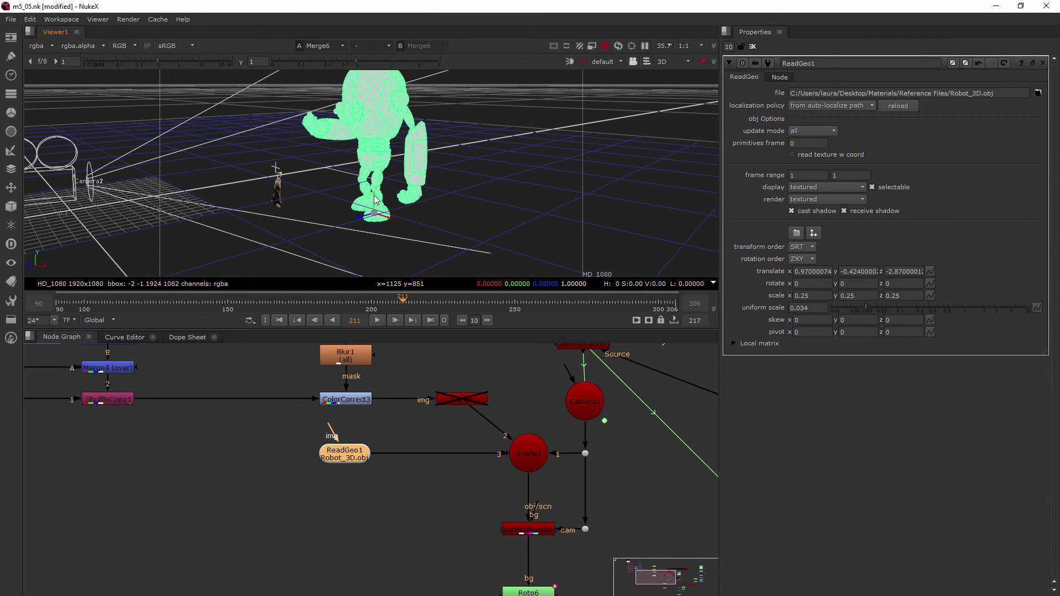
pyautogui.moveTo(374, 199); pyautogui.dragTo(375, 204)
pyautogui.press('Tab')
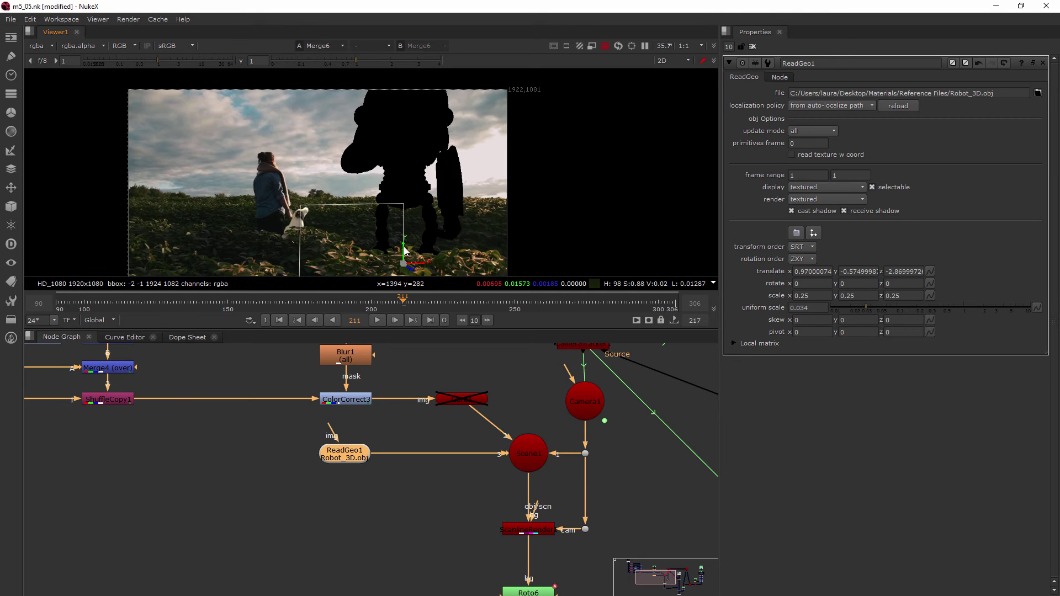
pyautogui.moveTo(403, 251); pyautogui.dragTo(404, 256)
pyautogui.moveTo(404, 256); pyautogui.dragTo(416, 225, button='middle')
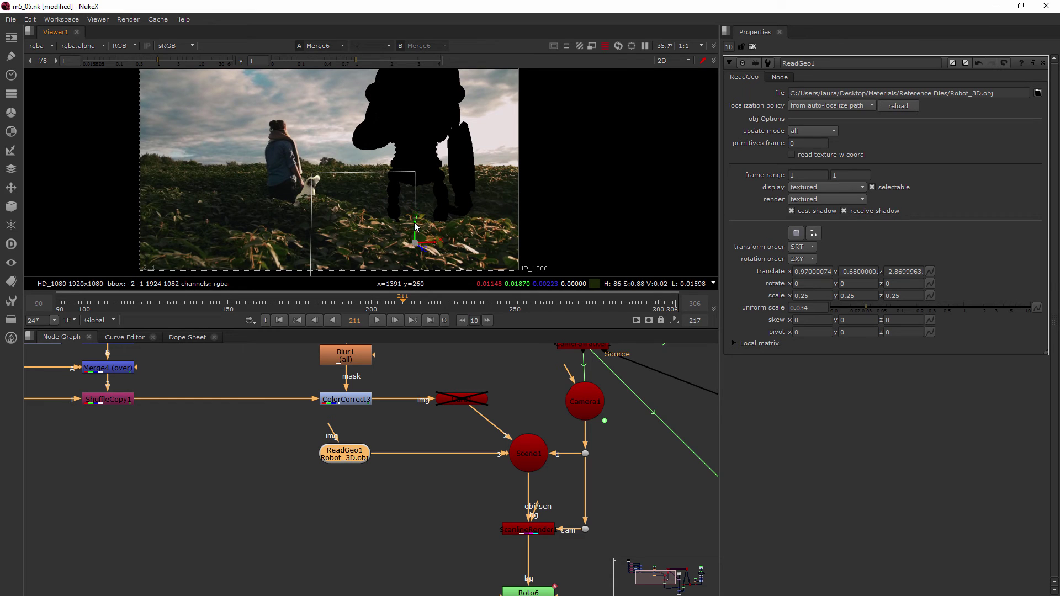
pyautogui.moveTo(415, 226); pyautogui.dragTo(415, 224)
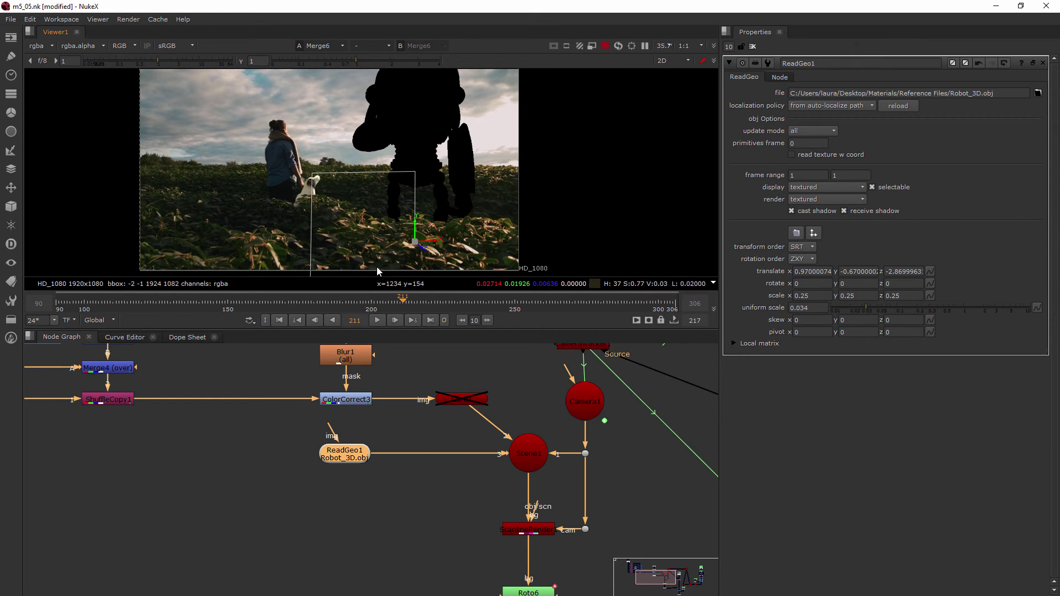
# Briefly enable Card1 to compare with the reference robot, then disable it again.
pyautogui.click(469, 401)
pyautogui.press('d')
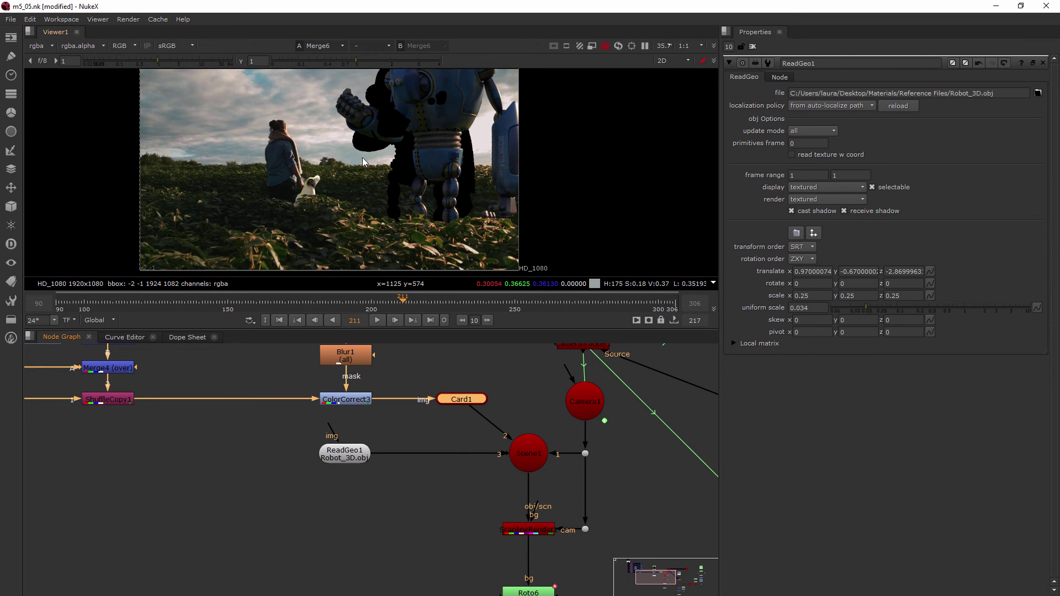
pyautogui.press('d')
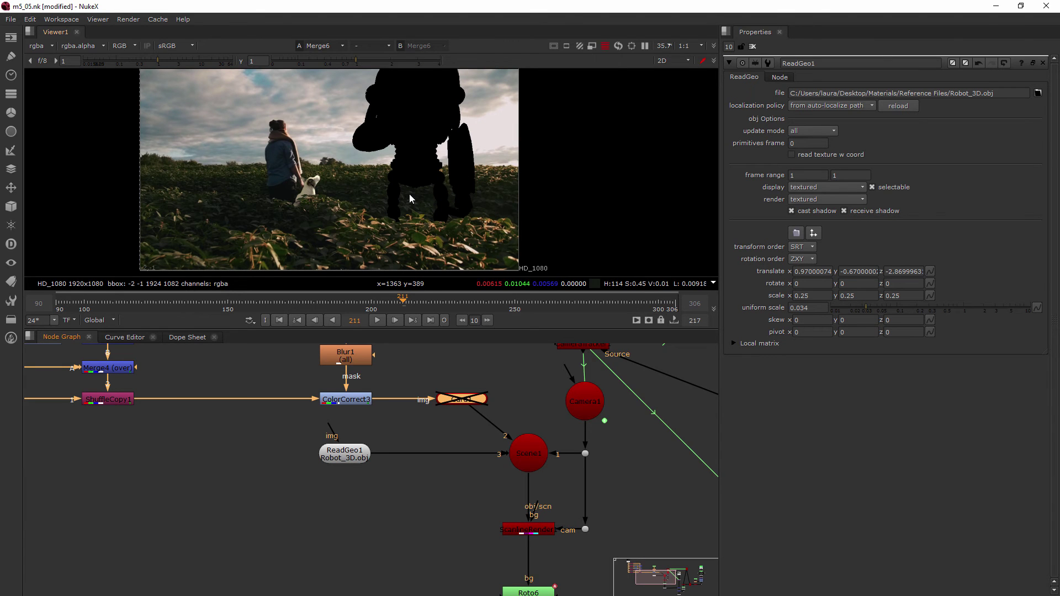
# Rotate the robot to y -46.43 around its vertical axis, checking the 2D composite.
pyautogui.press('Tab')
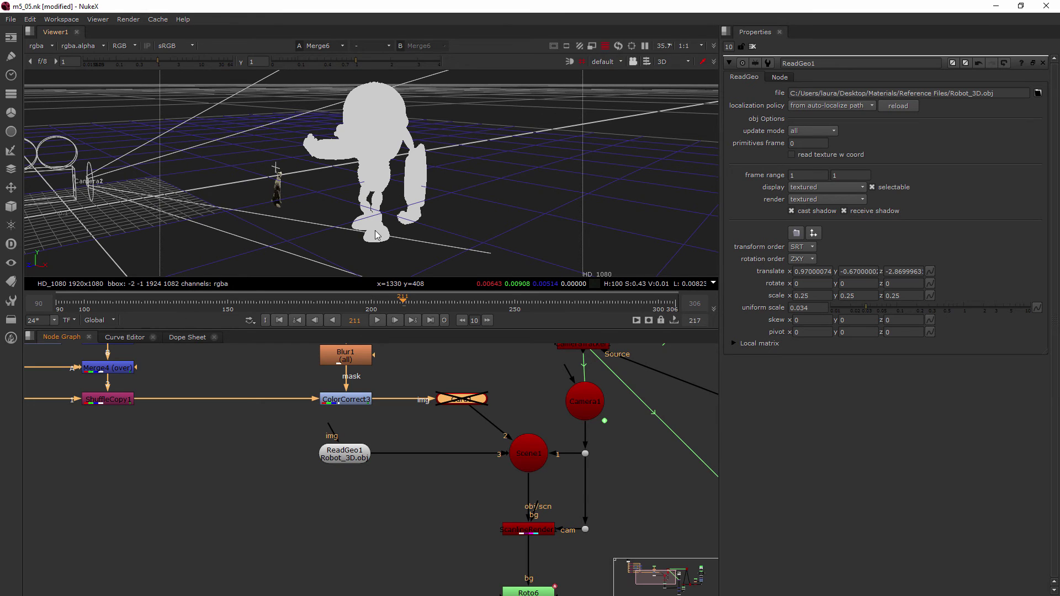
pyautogui.click(375, 206)
pyautogui.click(393, 176)
pyautogui.press('ctrl')
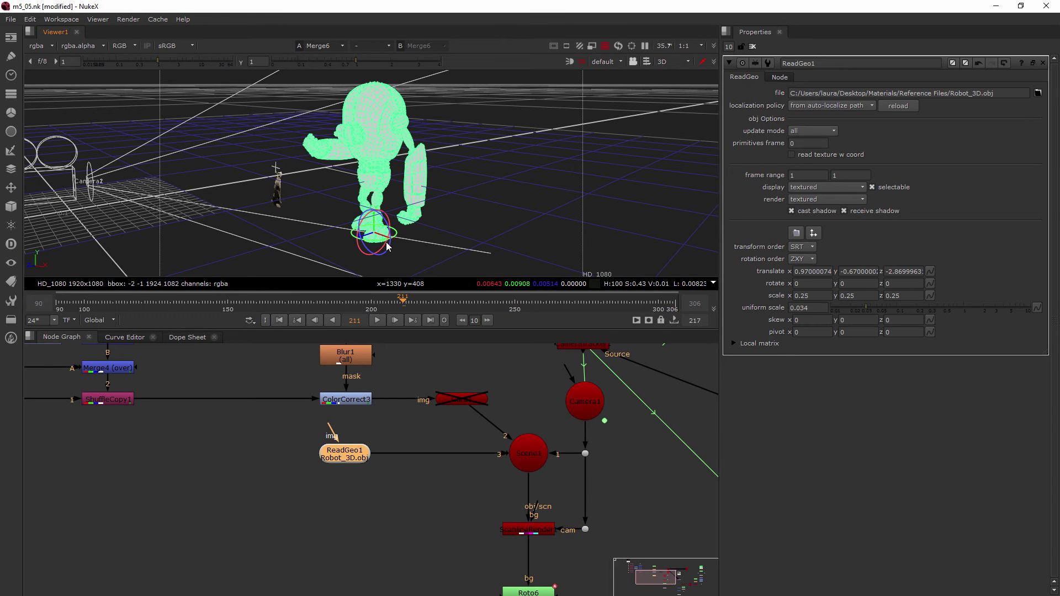
pyautogui.keyDown('ctrl'); pyautogui.moveTo(380, 246); pyautogui.dragTo(363, 241); pyautogui.keyUp('ctrl')
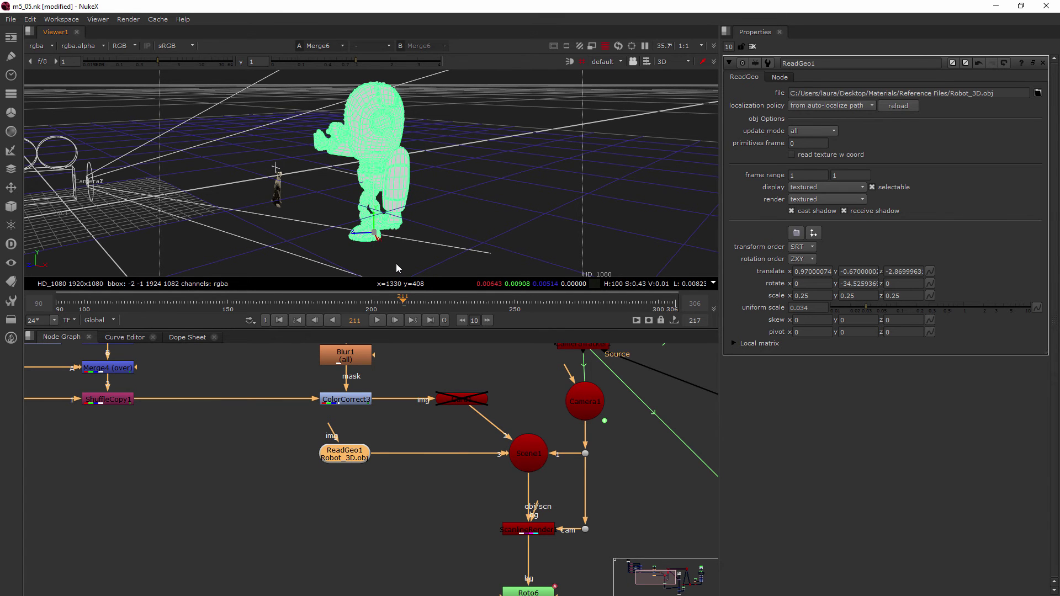
pyautogui.press('ctrl')
pyautogui.keyDown('ctrl'); pyautogui.moveTo(390, 237); pyautogui.dragTo(387, 238); pyautogui.keyUp('ctrl')
pyautogui.press('Tab')
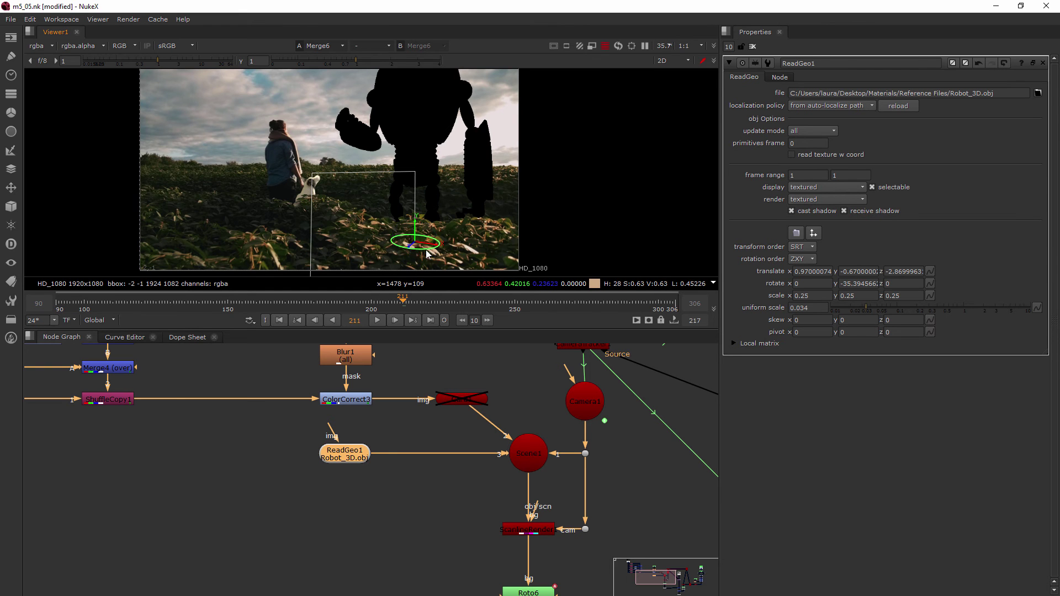
pyautogui.press('Tab')
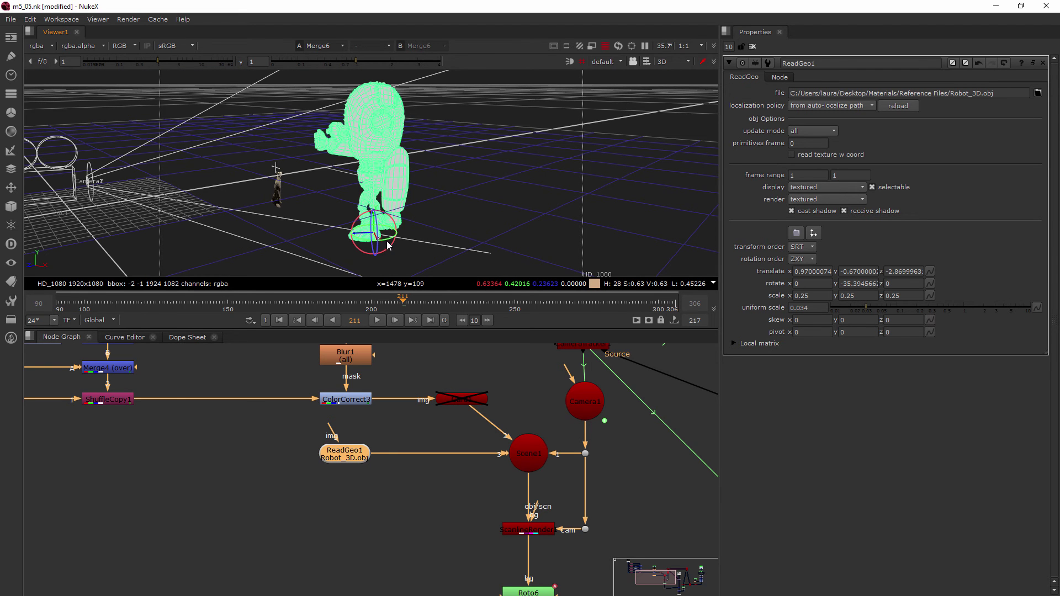
pyautogui.keyDown('ctrl'); pyautogui.moveTo(387, 240); pyautogui.dragTo(382, 240); pyautogui.keyUp('ctrl')
pyautogui.press('Tab')
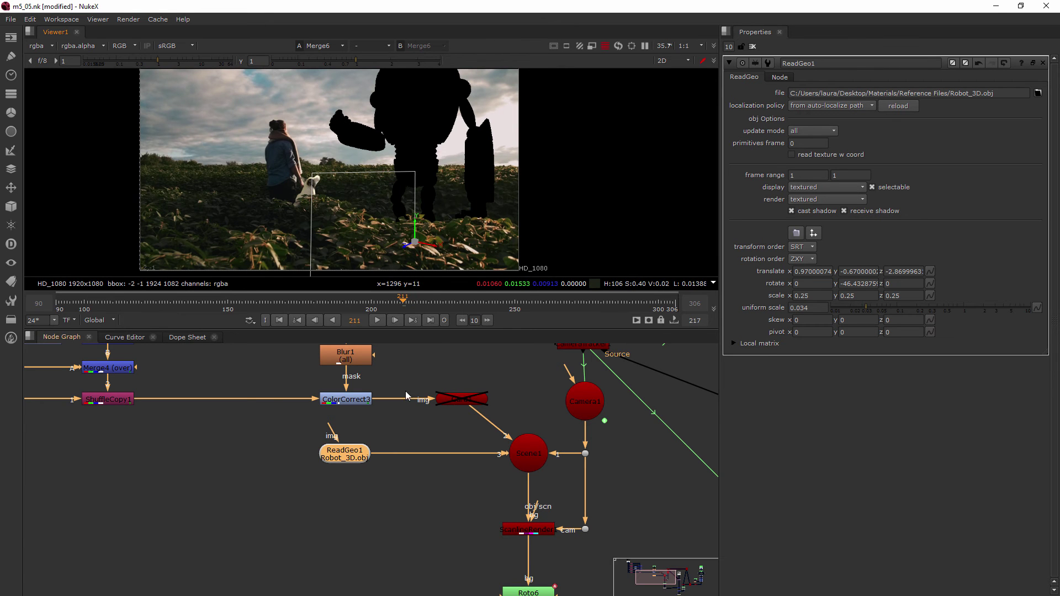
# Move the playhead to frame 283.
pyautogui.scroll(-2, 459, 211)
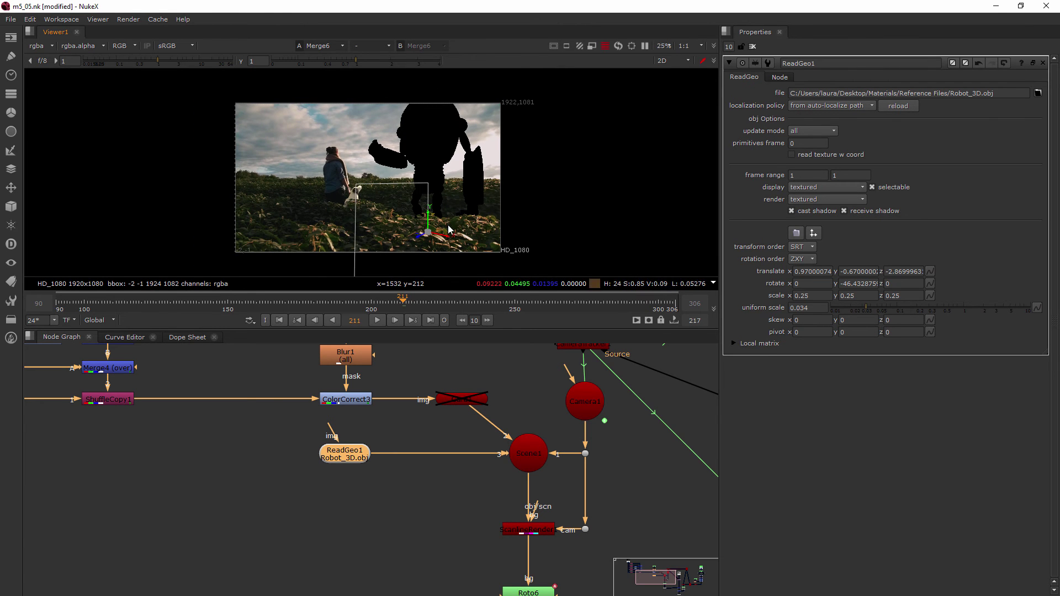
pyautogui.click(421, 303)
pyautogui.moveTo(494, 304); pyautogui.dragTo(608, 303)
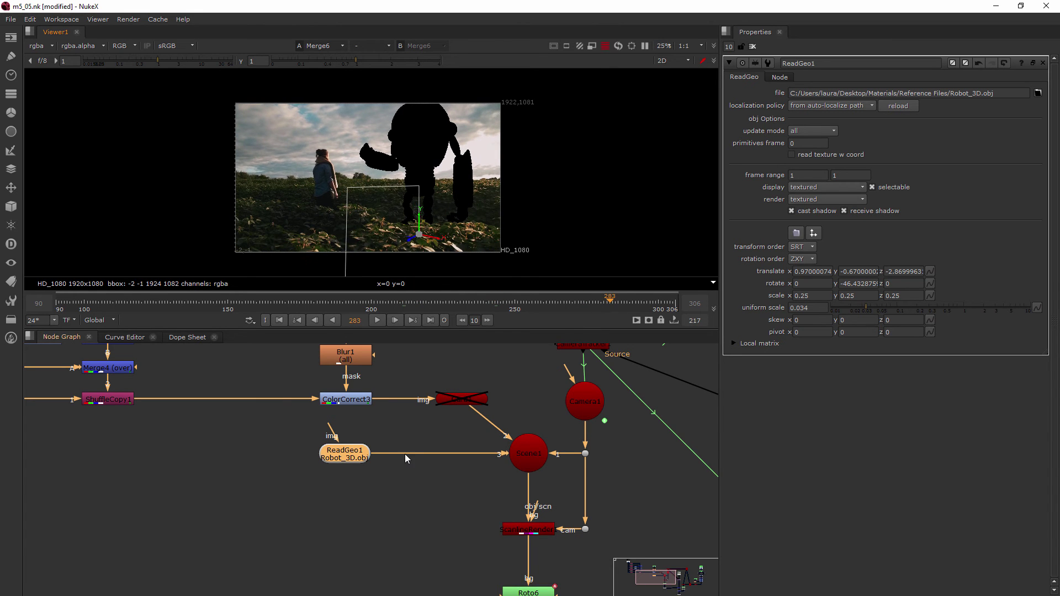
pyautogui.scroll(3, 389, 475)
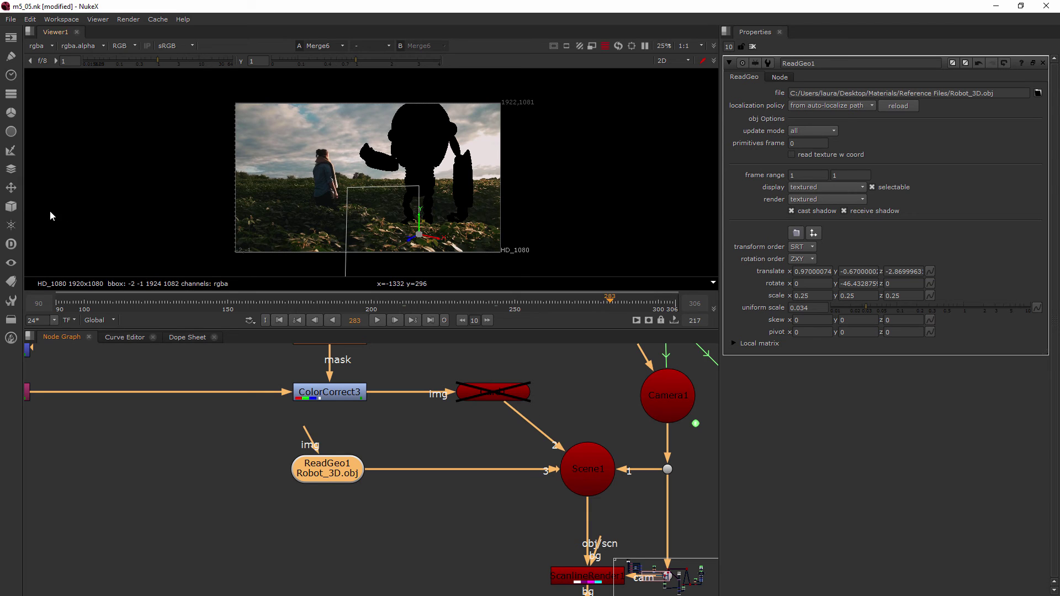
pyautogui.click(11, 207)
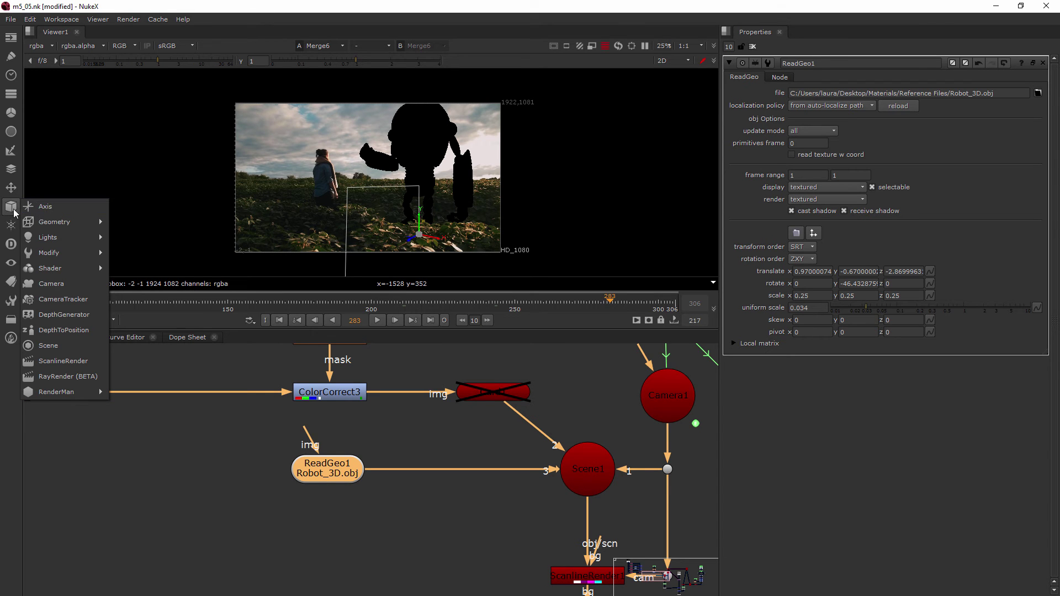
# Insert ApplyMaterial1 between ReadGeo1 and Scene1, arranged below ReadGeo1.
pyautogui.moveTo(61, 269)
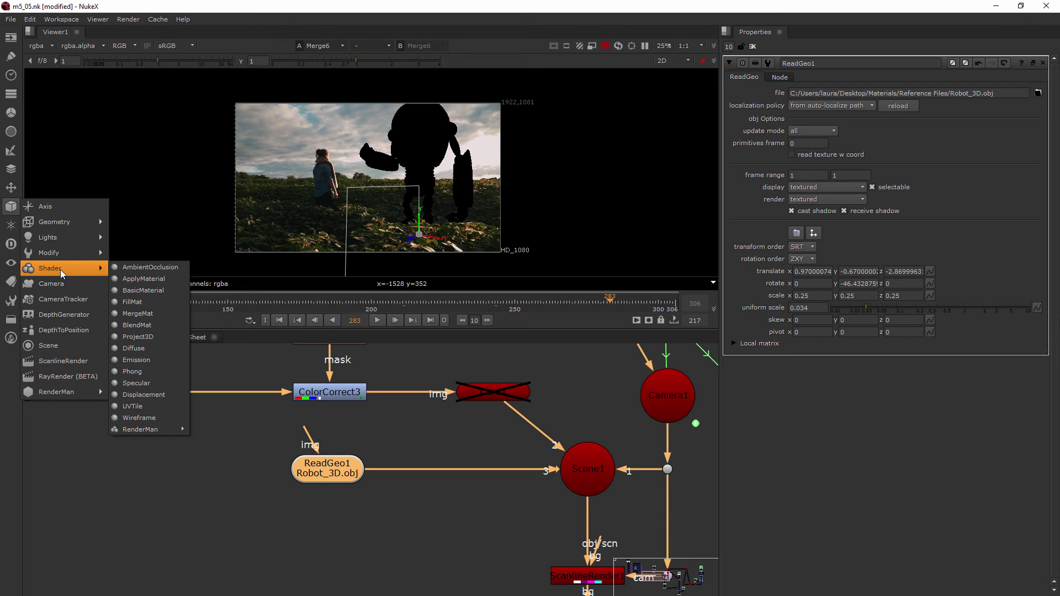
pyautogui.click(161, 279)
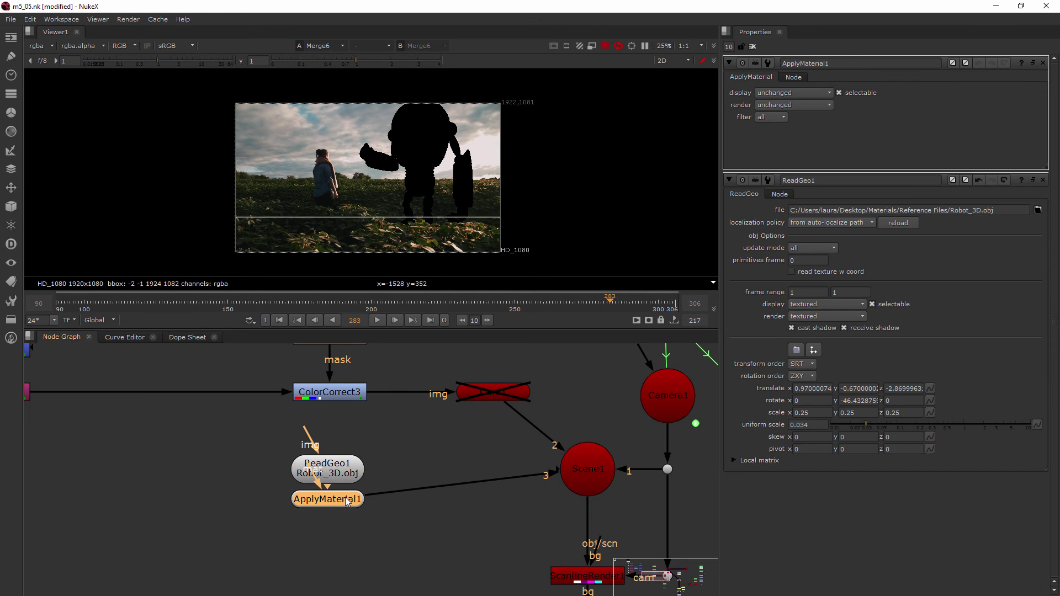
pyautogui.moveTo(363, 504); pyautogui.dragTo(446, 472)
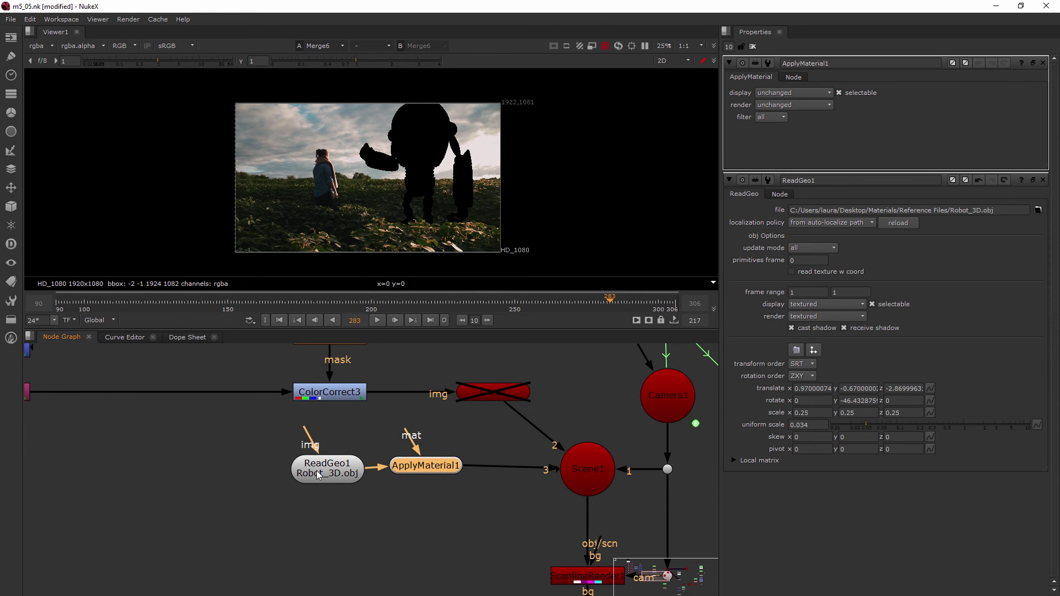
pyautogui.moveTo(326, 477); pyautogui.dragTo(239, 475)
pyautogui.moveTo(415, 466); pyautogui.dragTo(411, 465)
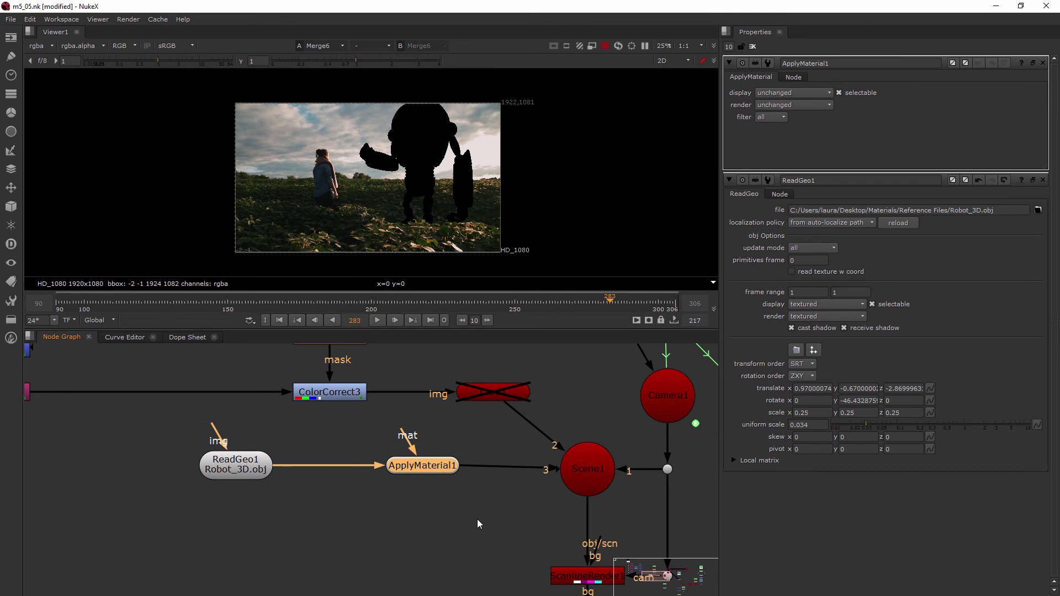
pyautogui.moveTo(427, 467); pyautogui.dragTo(419, 549)
pyautogui.click(429, 462)
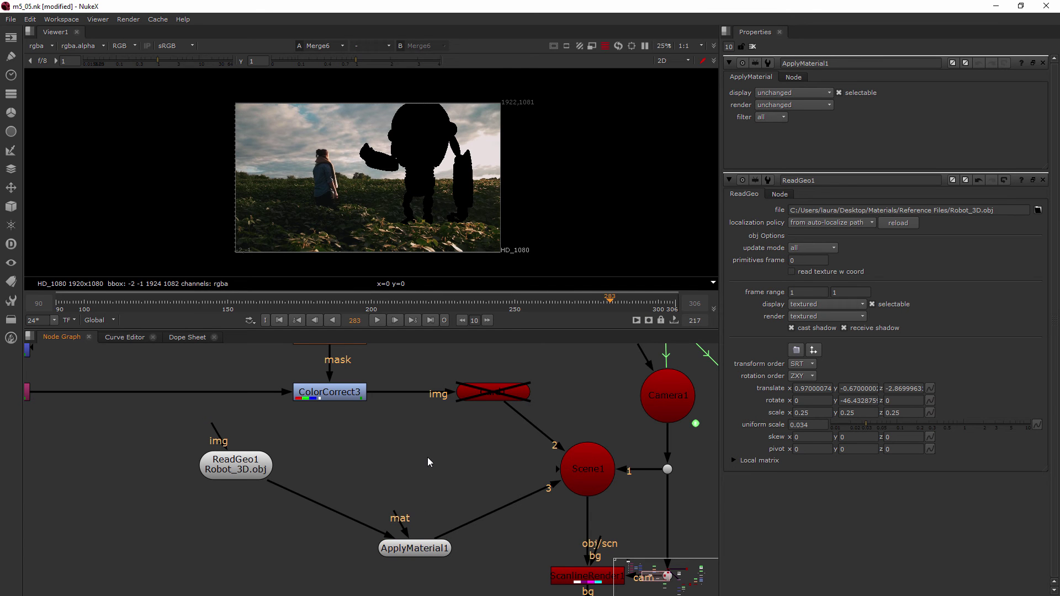
# Add a Read1 node loading robot.diffuse_720.png into ApplyMaterial1's mat input.
pyautogui.press('Tab')
pyautogui.write('read')
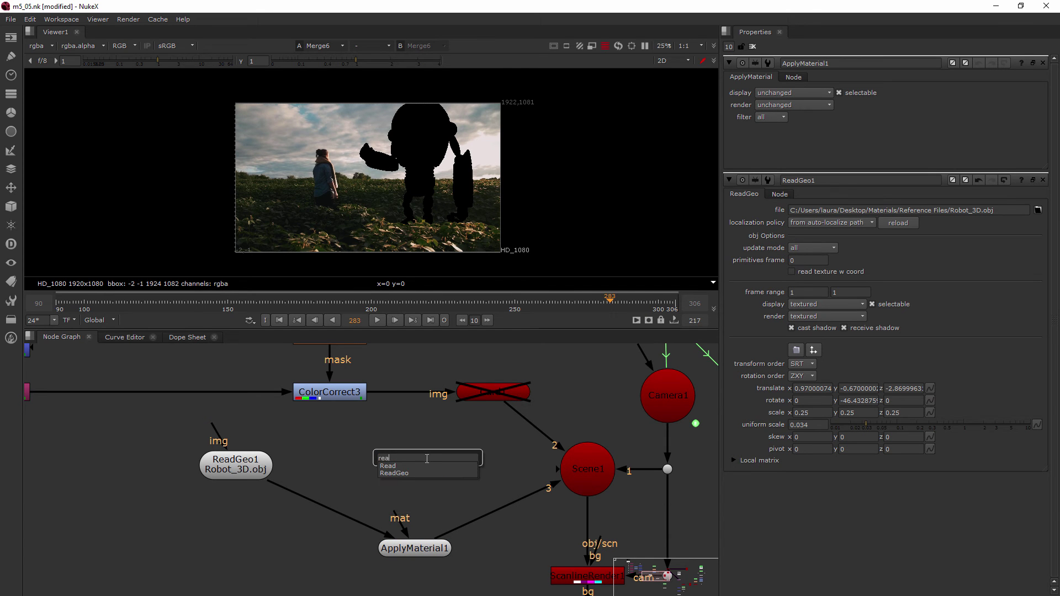
pyautogui.press('Return')
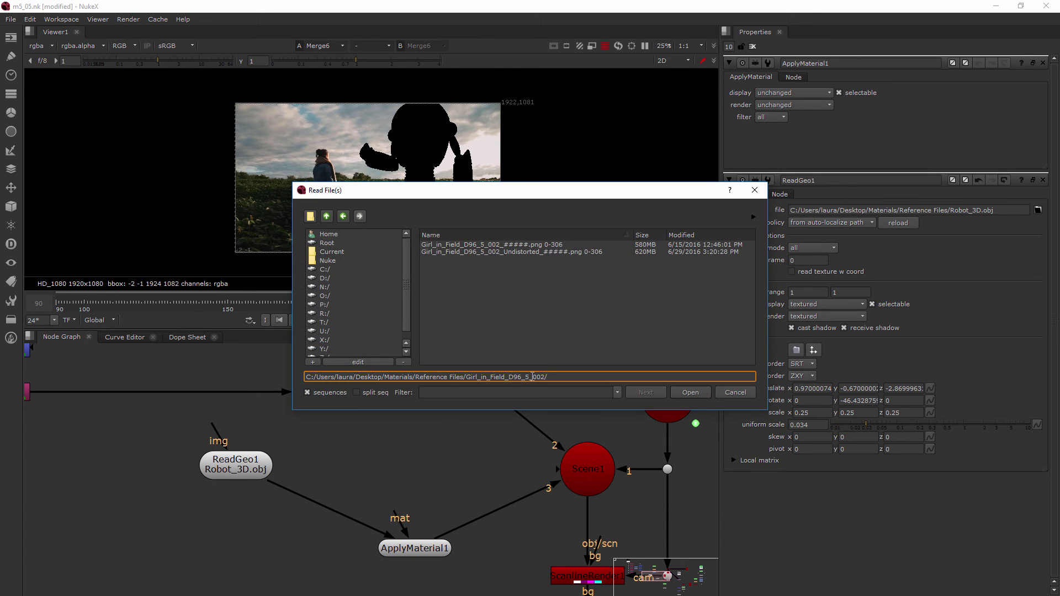
pyautogui.click(328, 217)
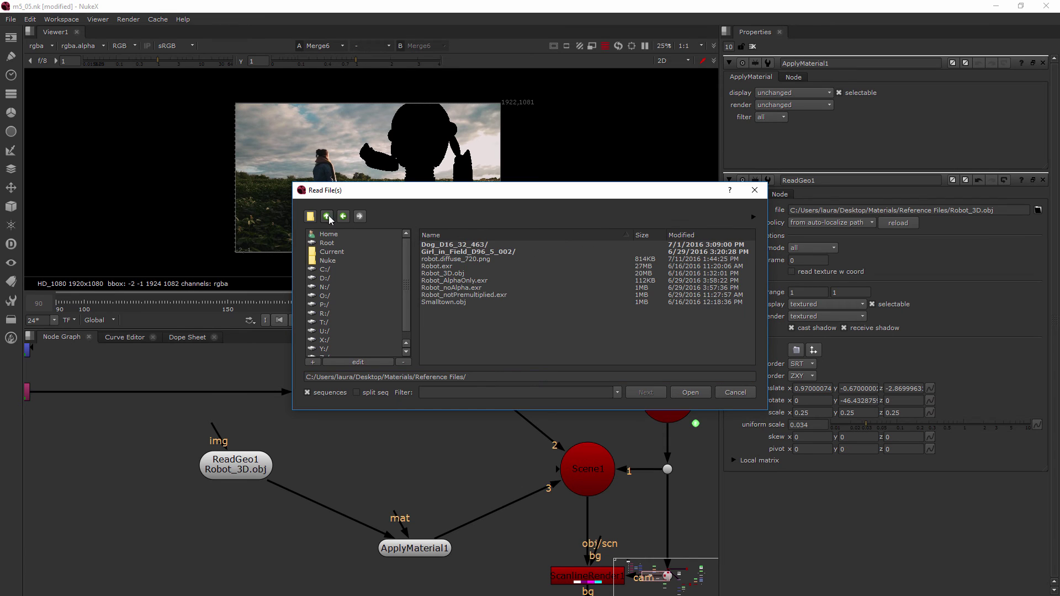
pyautogui.click(503, 259)
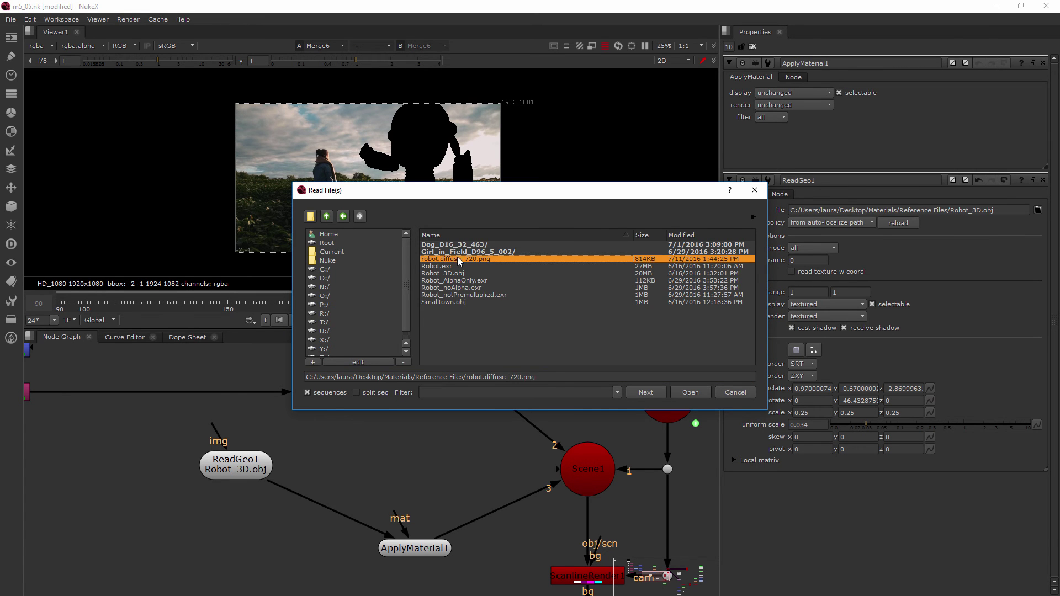
pyautogui.click(687, 392)
pyautogui.moveTo(396, 517); pyautogui.dragTo(420, 467)
# Move ReadGeo1 down beside ApplyMaterial1 in the Node Graph.
pyautogui.scroll(3, 402, 131)
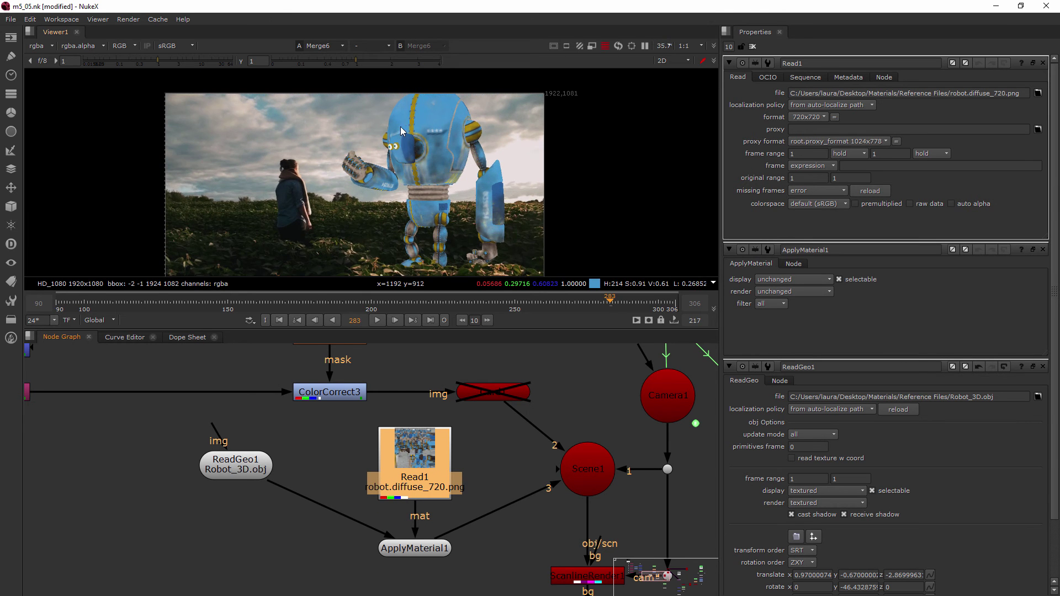
pyautogui.scroll(-2, 414, 135)
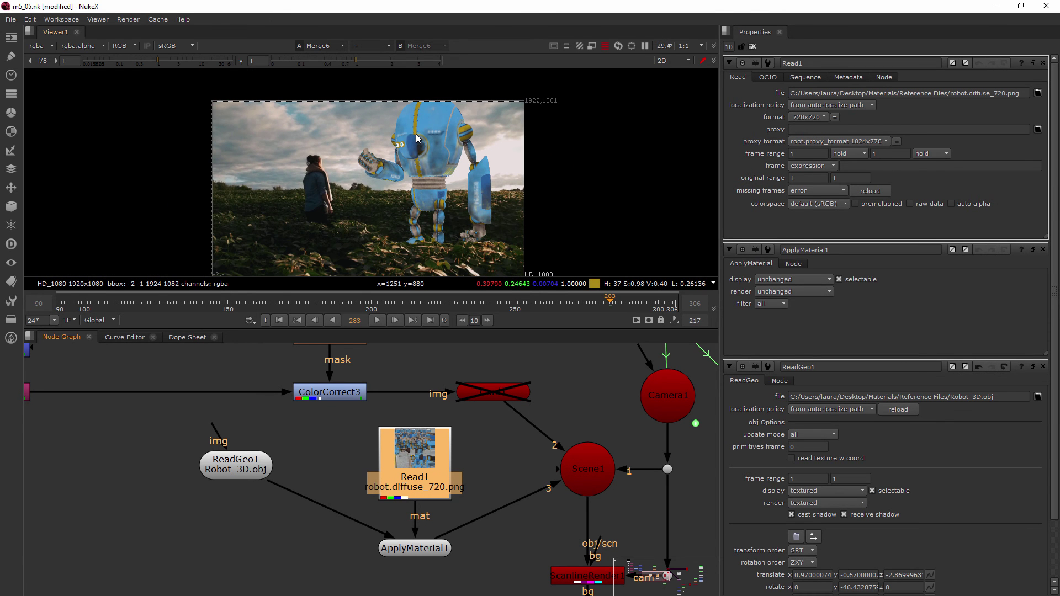
pyautogui.moveTo(255, 471); pyautogui.dragTo(275, 554)
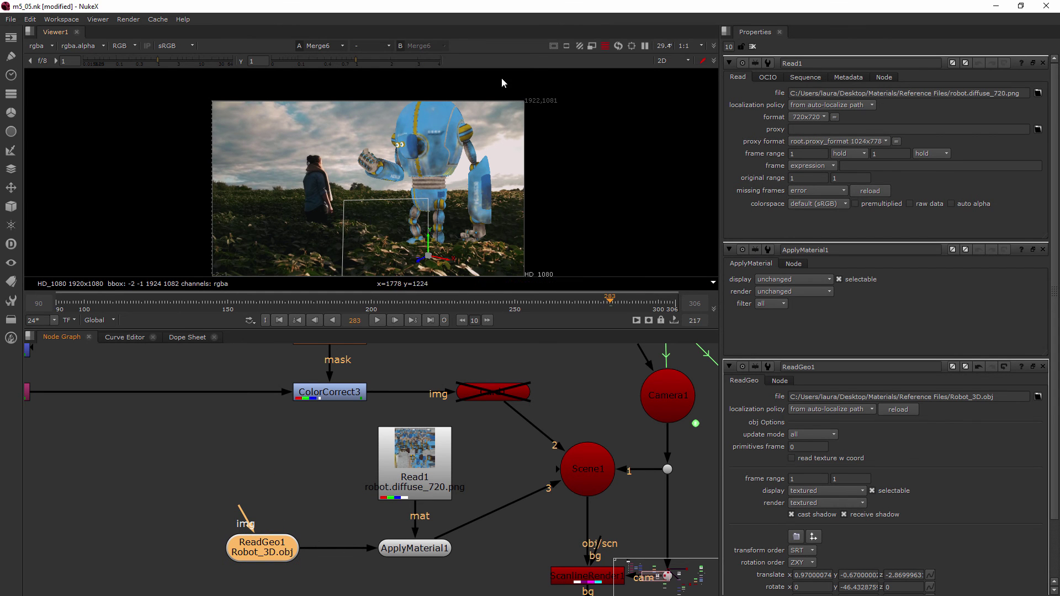
pyautogui.scroll(3, 444, 108)
pyautogui.scroll(2, 448, 110)
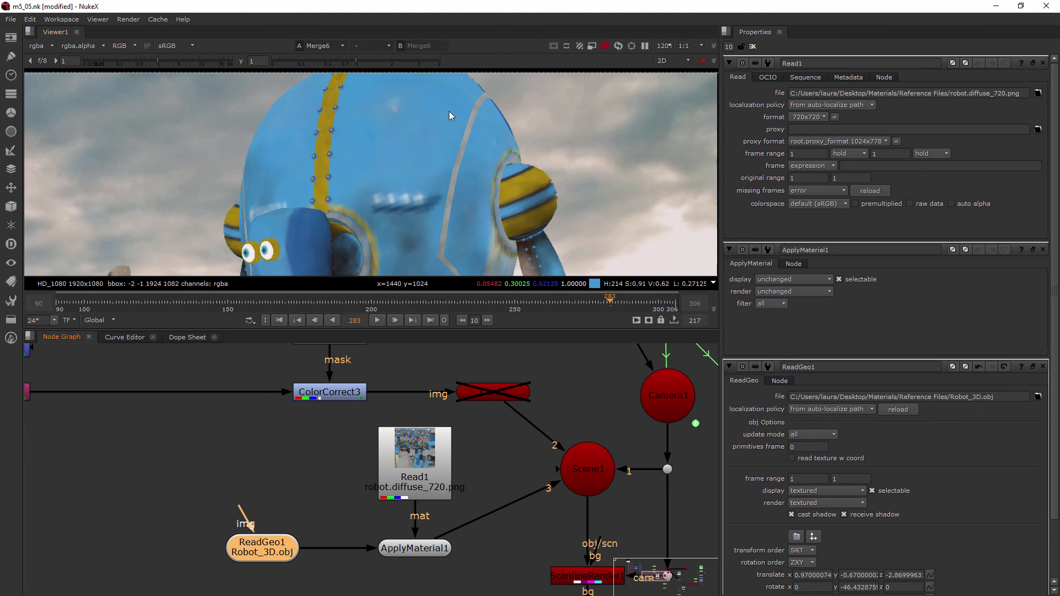
pyautogui.scroll(-4, 449, 111)
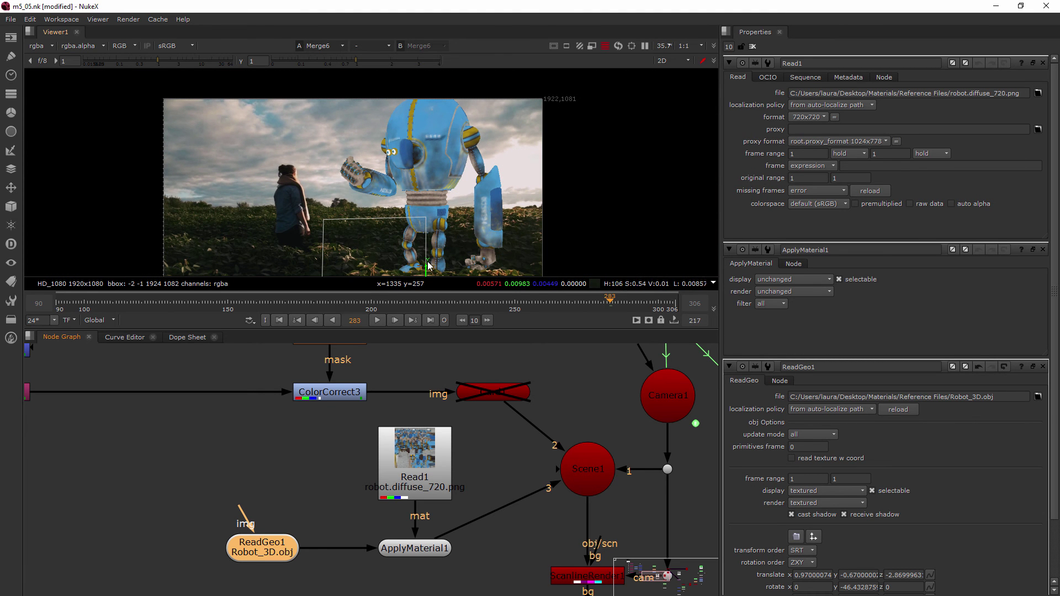
# Clear the open settings and leave only ReadGeo1's properties open.
pyautogui.click(753, 48)
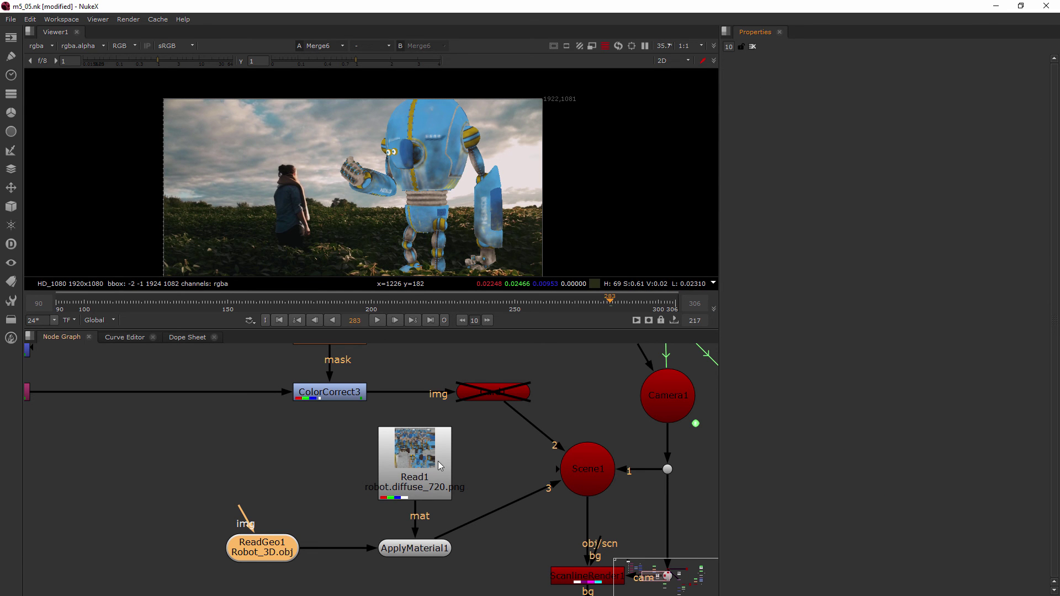
pyautogui.doubleClick(419, 551)
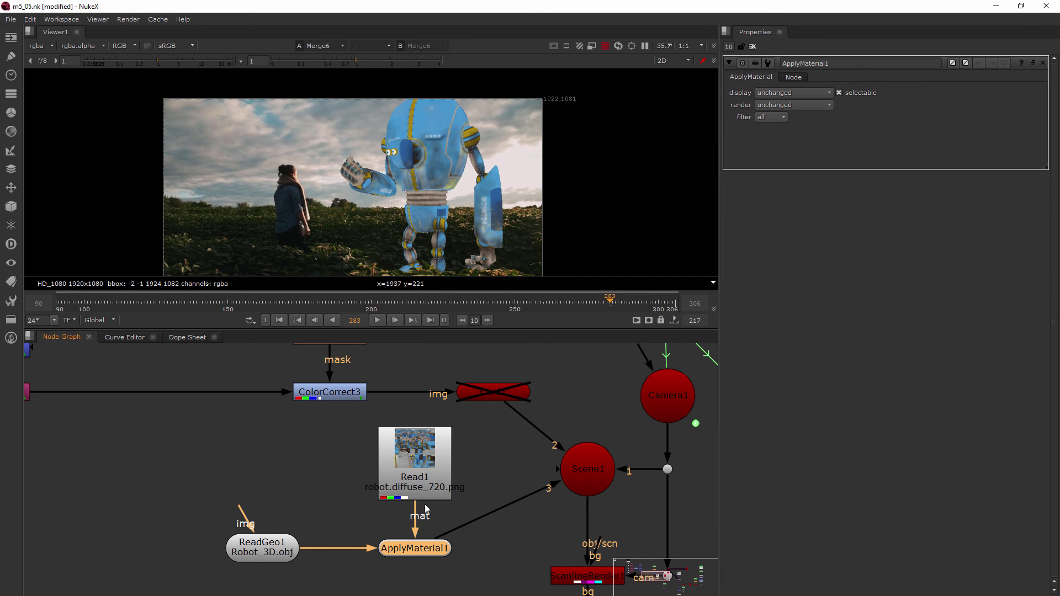
pyautogui.doubleClick(265, 550)
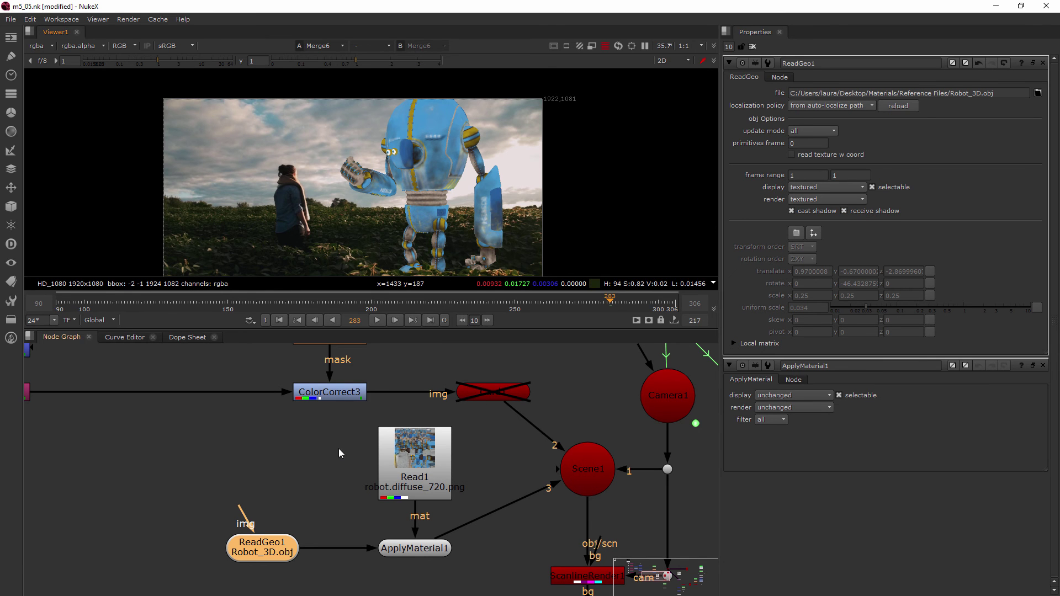
pyautogui.click(1043, 366)
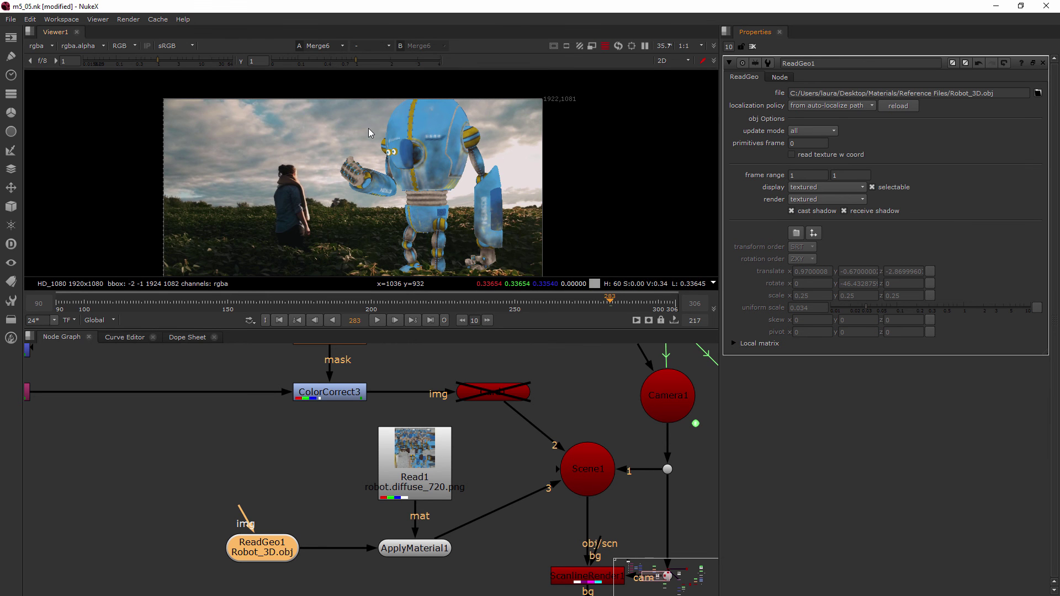
# Compare the robot with ApplyMaterial1 off and on, then reduce uniform scale to 0.027.
pyautogui.press('Tab')
pyautogui.scroll(3, 370, 130)
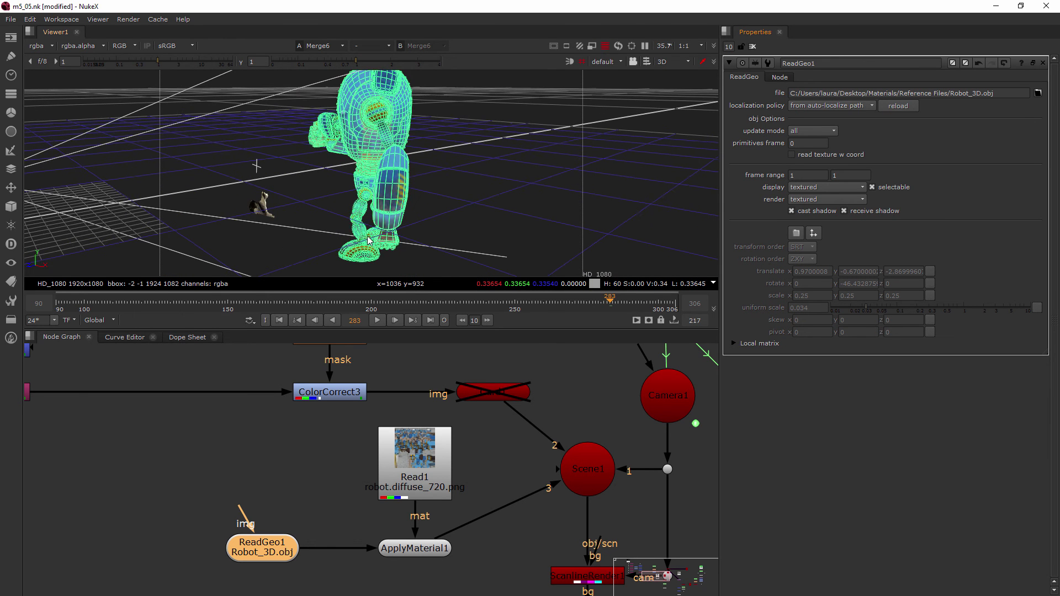
pyautogui.press('ctrl')
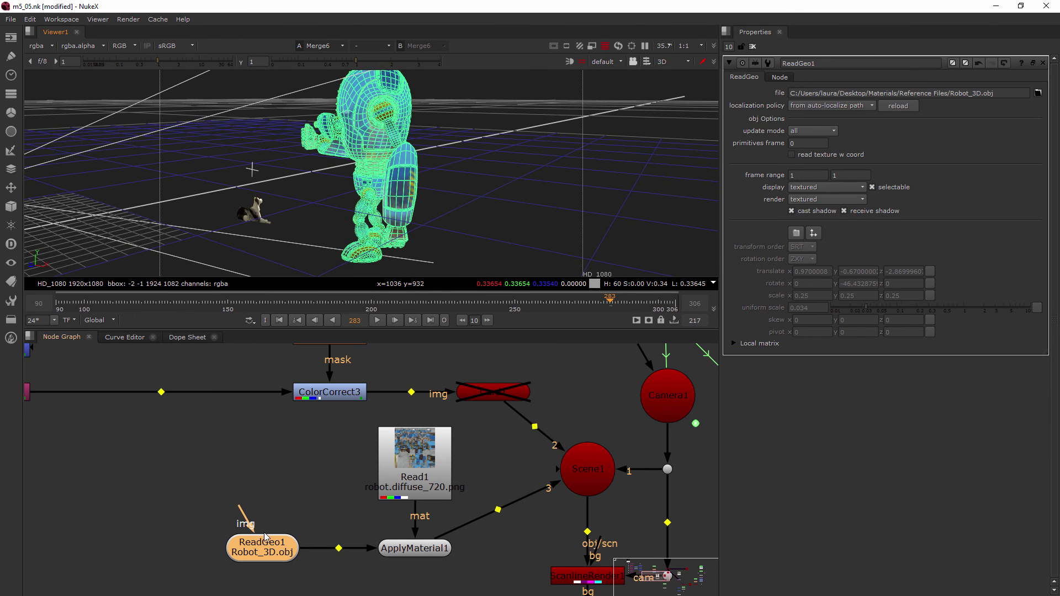
pyautogui.keyDown('ctrl'); pyautogui.moveTo(275, 159); pyautogui.dragTo(358, 155); pyautogui.keyUp('ctrl')
pyautogui.click(370, 178)
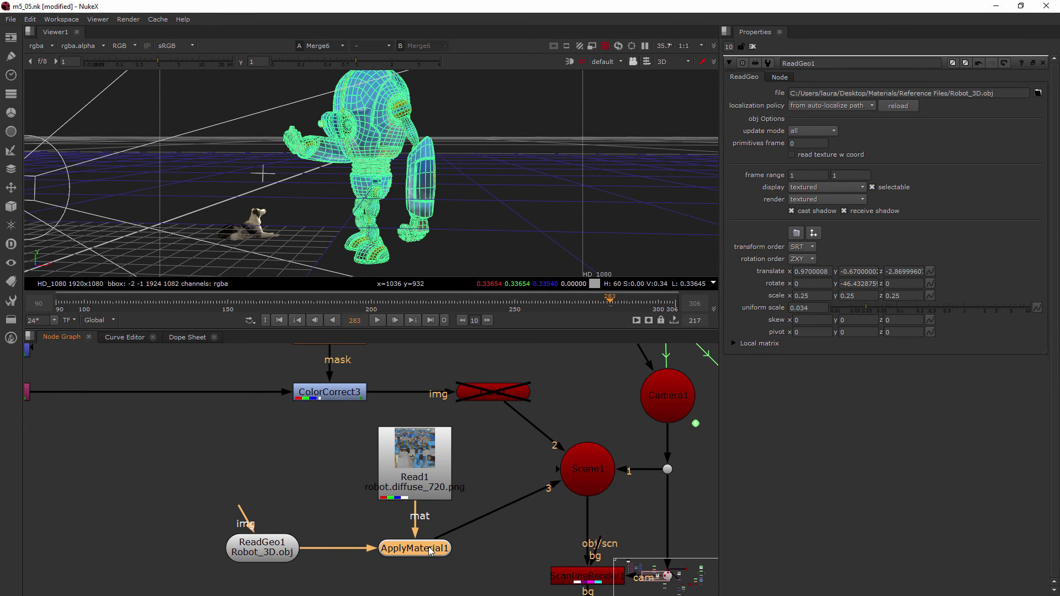
pyautogui.press('d')
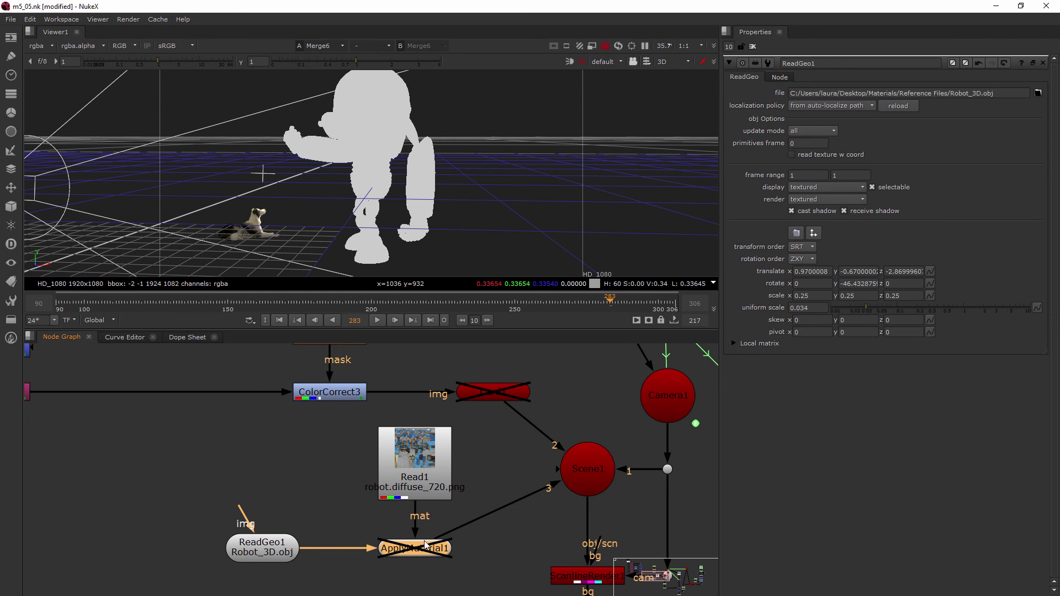
pyautogui.press('d')
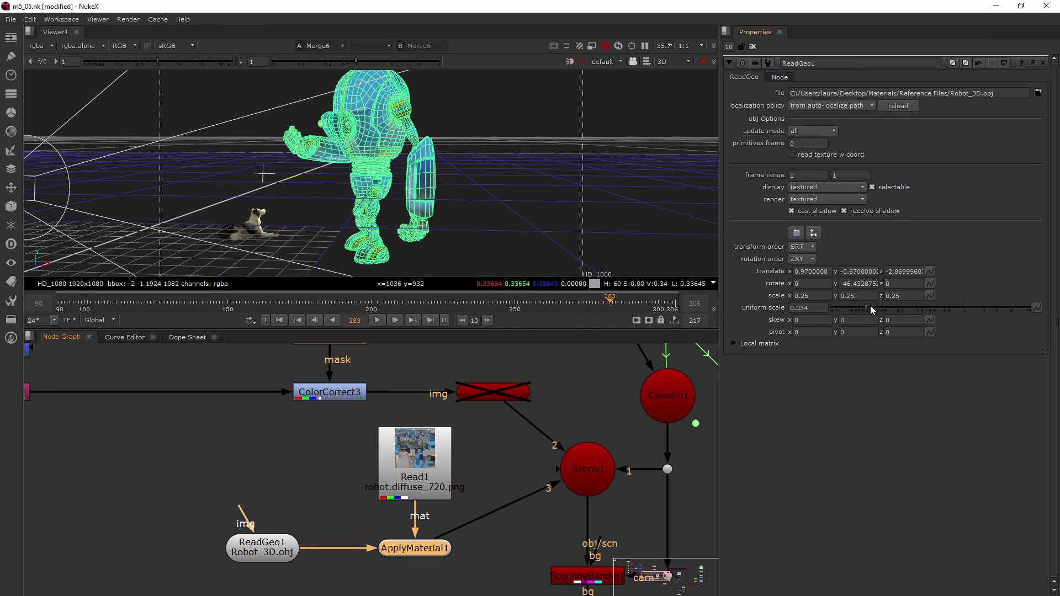
pyautogui.moveTo(865, 306); pyautogui.dragTo(859, 309)
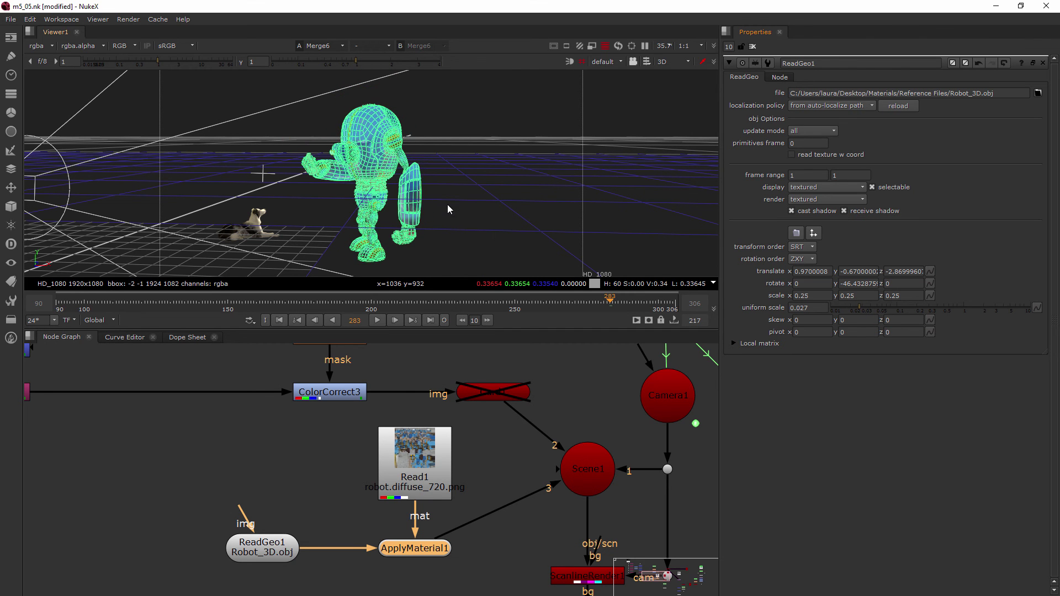
pyautogui.press('Tab')
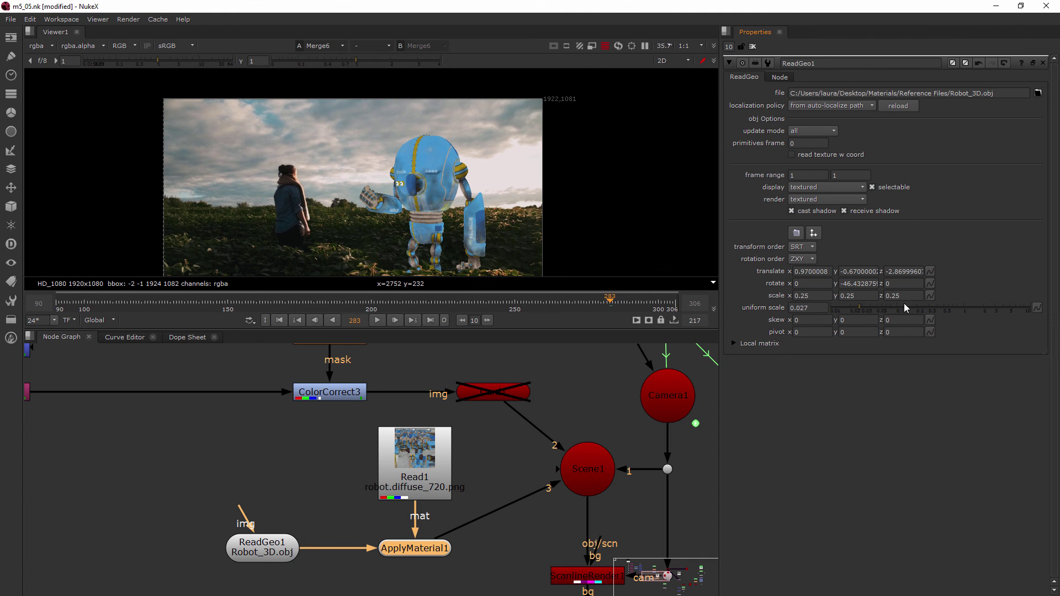
# Set ReadGeo1's uniform scale to 0.031 to enlarge the textured robot.
pyautogui.click(867, 306)
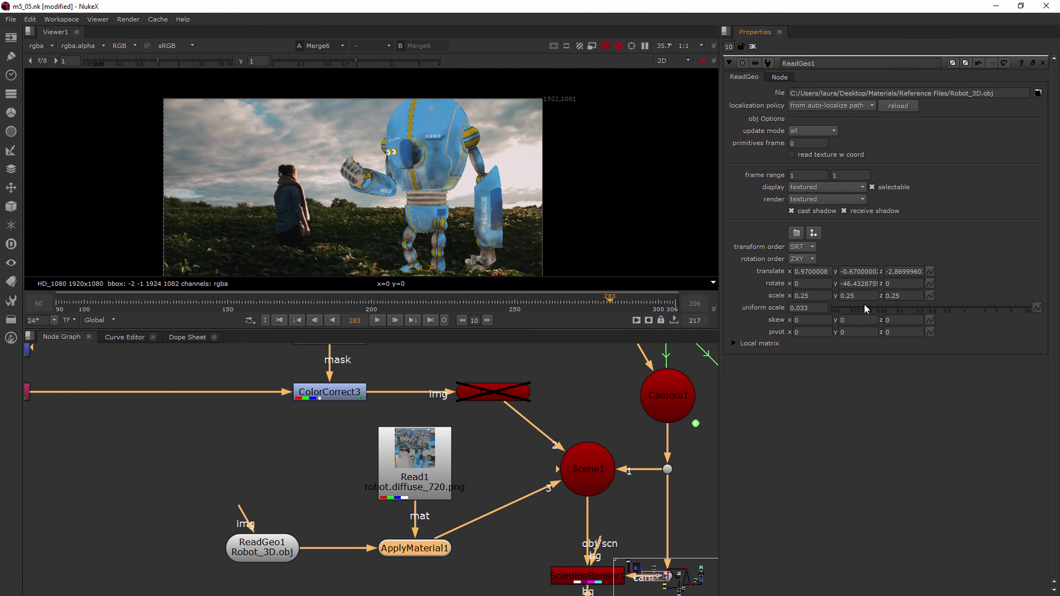
pyautogui.moveTo(865, 308); pyautogui.dragTo(864, 308)
pyautogui.scroll(8, 461, 116)
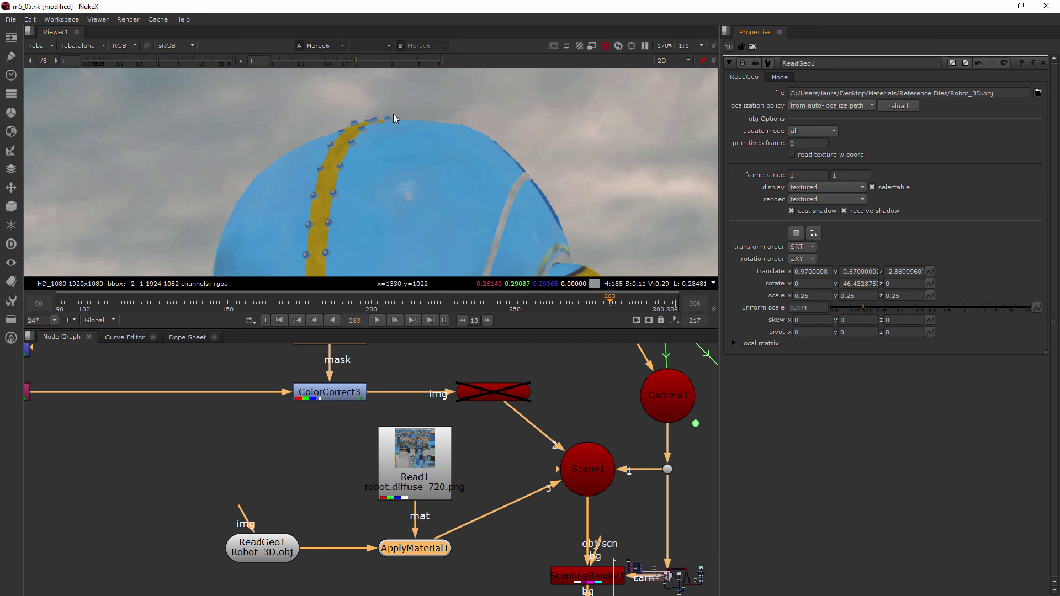
pyautogui.scroll(5, 483, 125)
pyautogui.scroll(1, 480, 154)
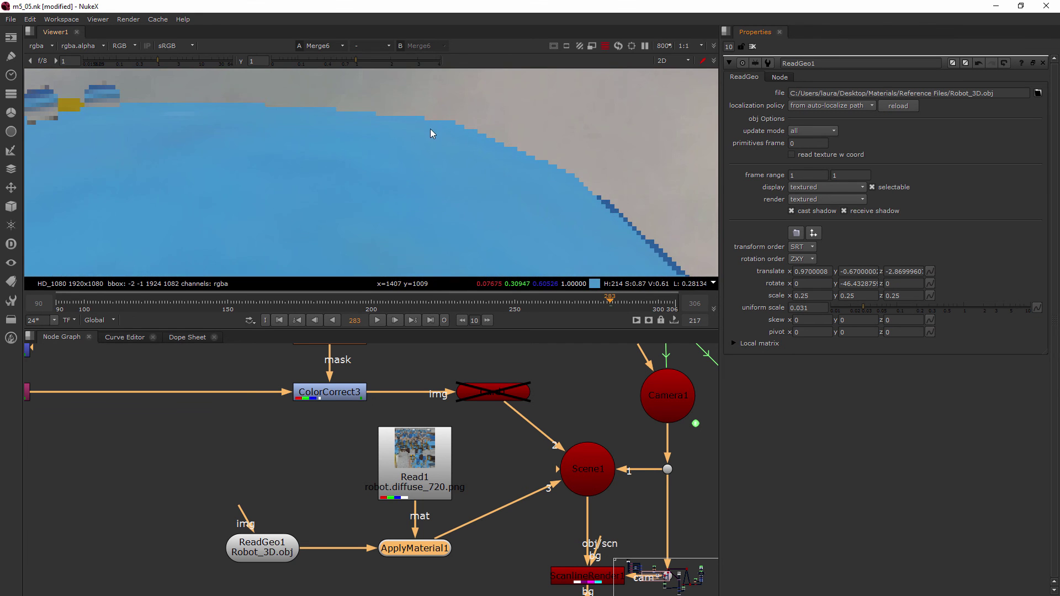
pyautogui.scroll(1, 510, 171)
# Open the ScanlineRender1 properties panel to show its render settings.
pyautogui.scroll(-15, 511, 171)
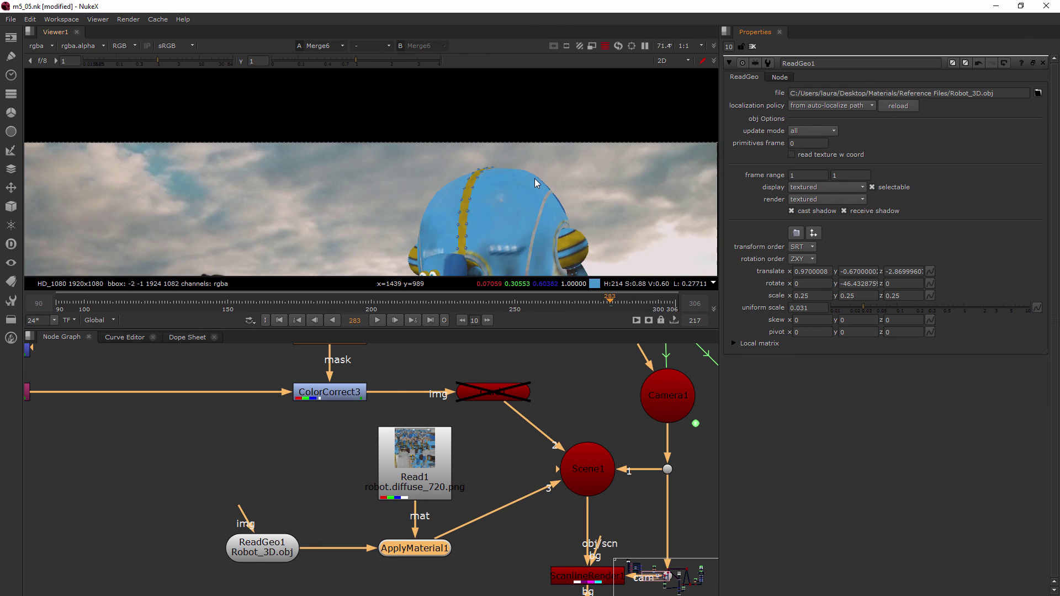
pyautogui.moveTo(536, 205); pyautogui.dragTo(522, 132, button='middle')
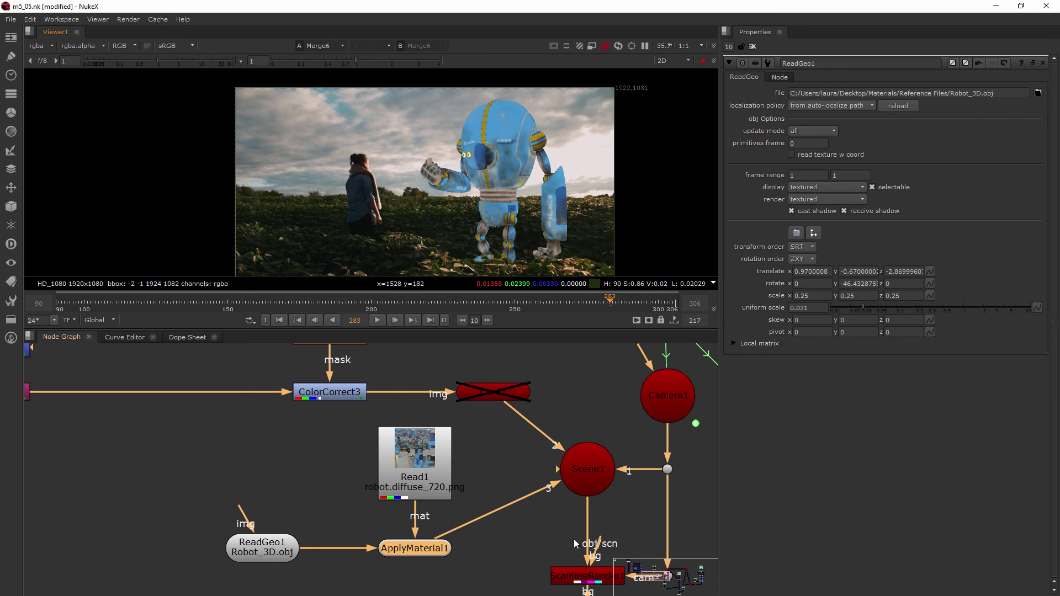
pyautogui.doubleClick(574, 578)
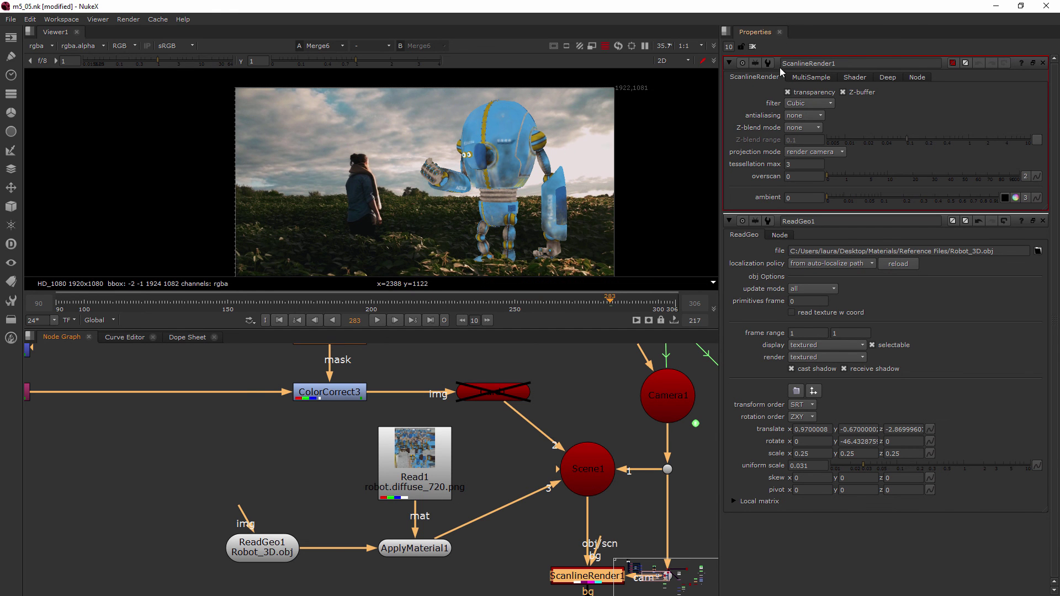
pyautogui.click(827, 77)
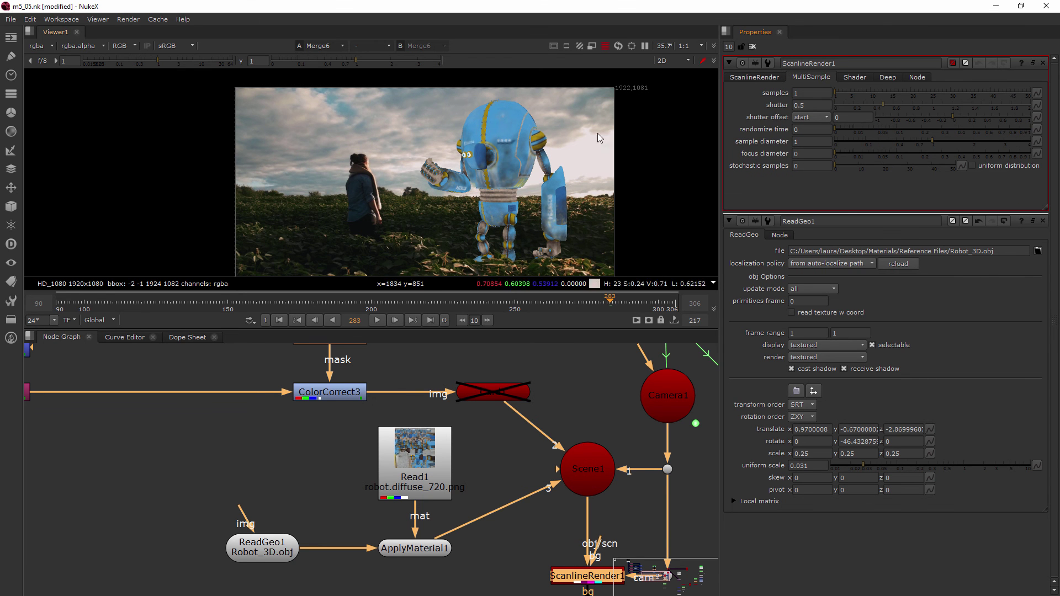
pyautogui.click(749, 78)
pyautogui.scroll(8, 552, 101)
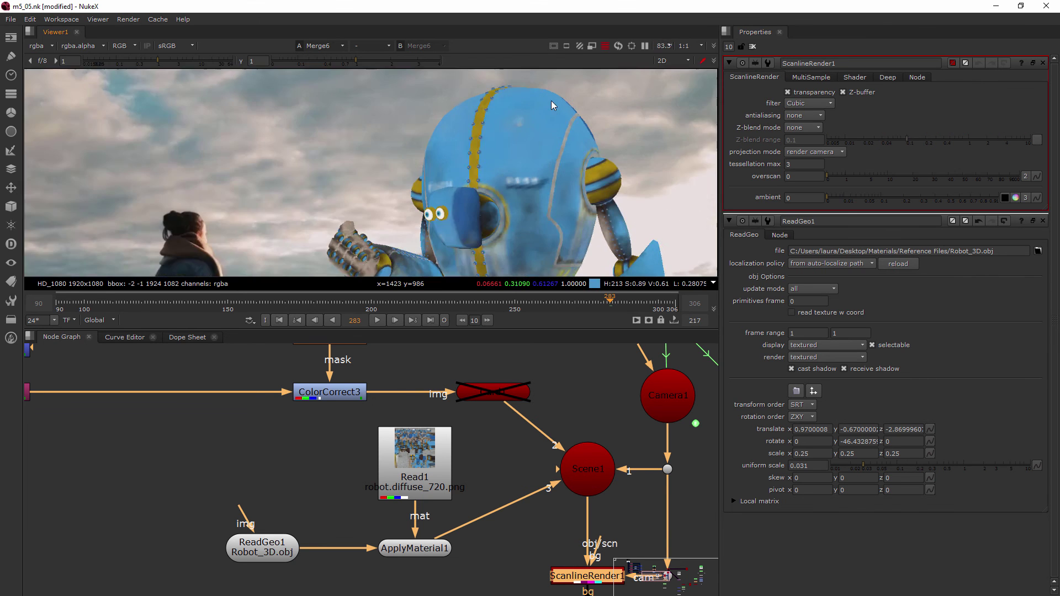
pyautogui.scroll(7, 491, 122)
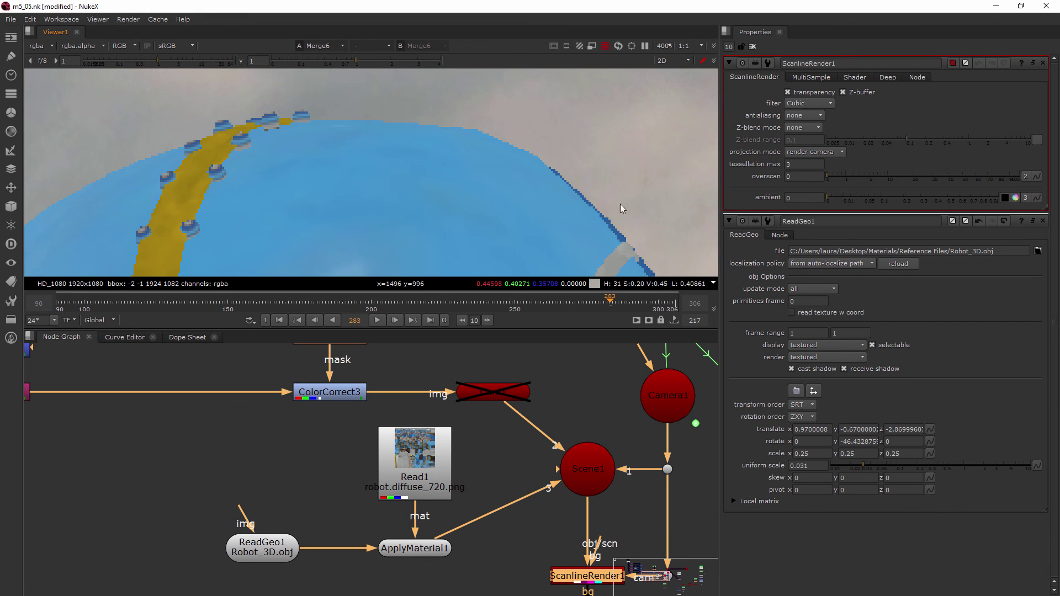
pyautogui.scroll(-2, 488, 479)
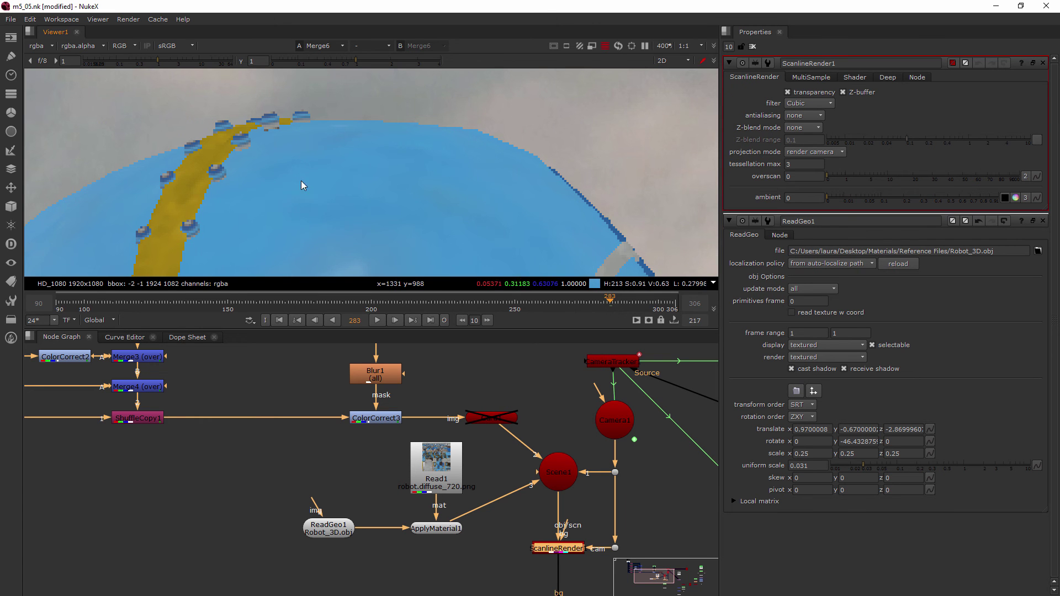
pyautogui.scroll(-5, 337, 191)
pyautogui.scroll(-4, 342, 198)
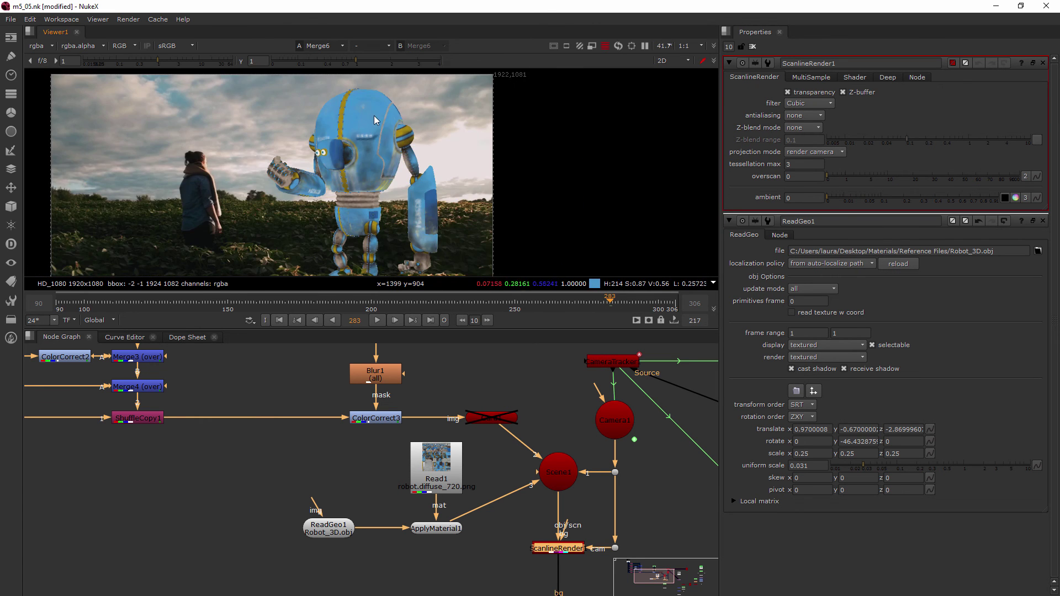
pyautogui.scroll(6, 316, 208)
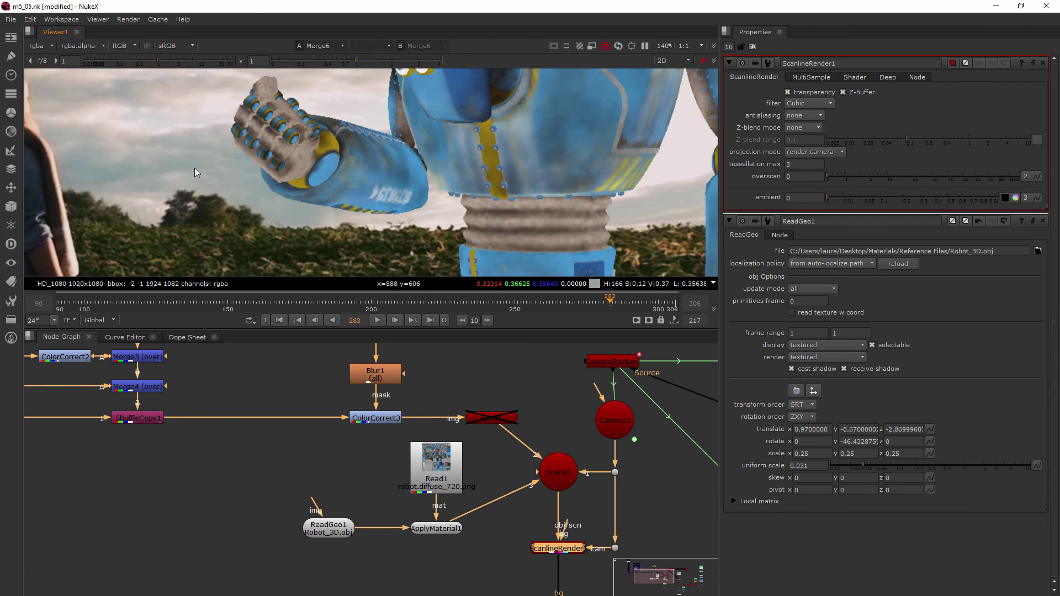
pyautogui.scroll(-8, 422, 188)
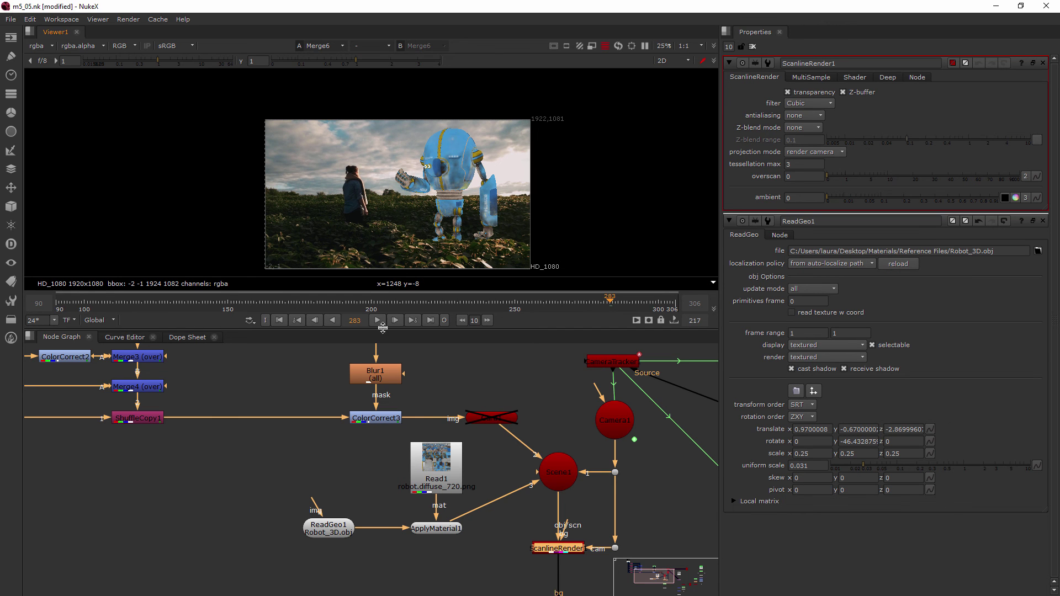
pyautogui.click(343, 554)
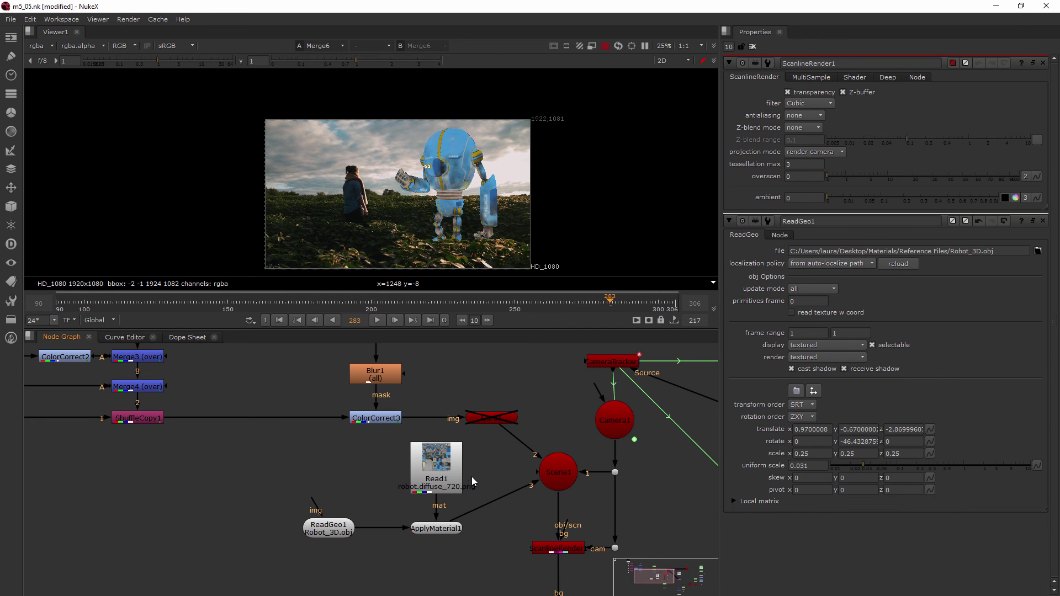